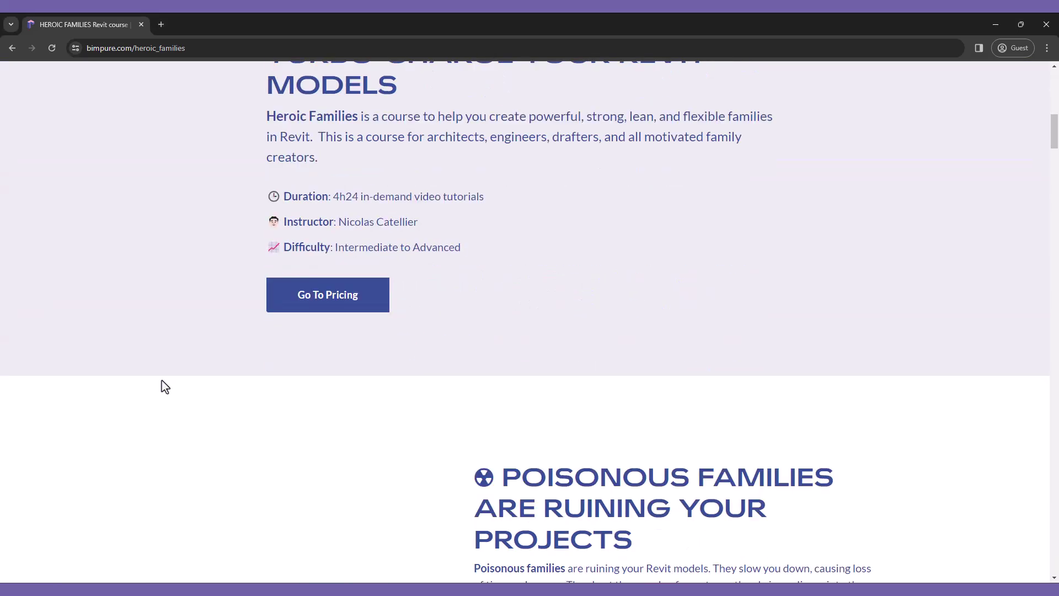
# - Scroll the bimpure.com Heroic Families page down to the Examples of Heroic Families cards
pyautogui.scroll(-5, 164, 386)
pyautogui.scroll(-2, 164, 386)
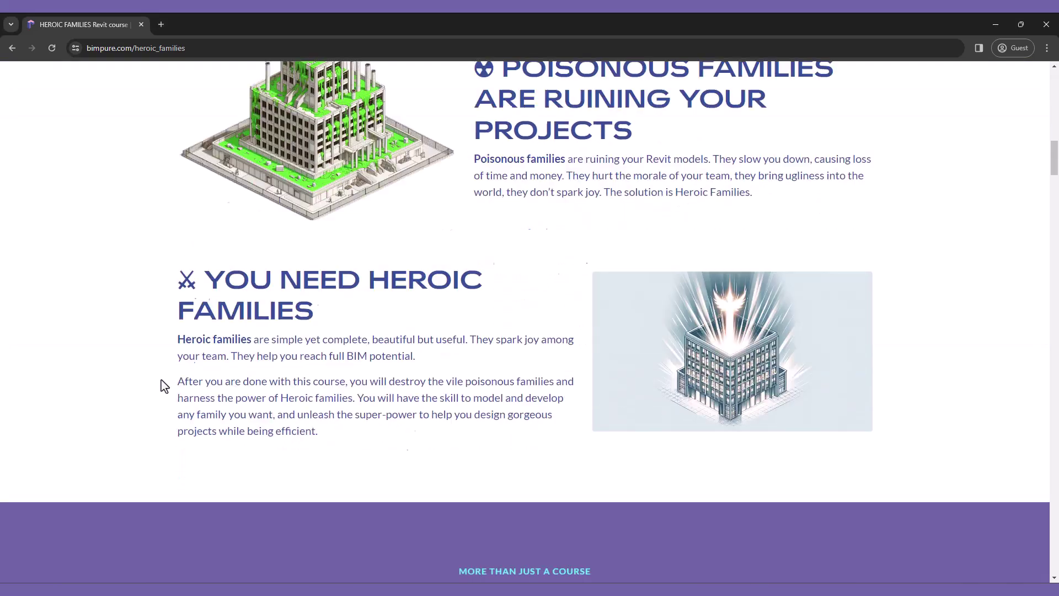
pyautogui.scroll(-15, 164, 386)
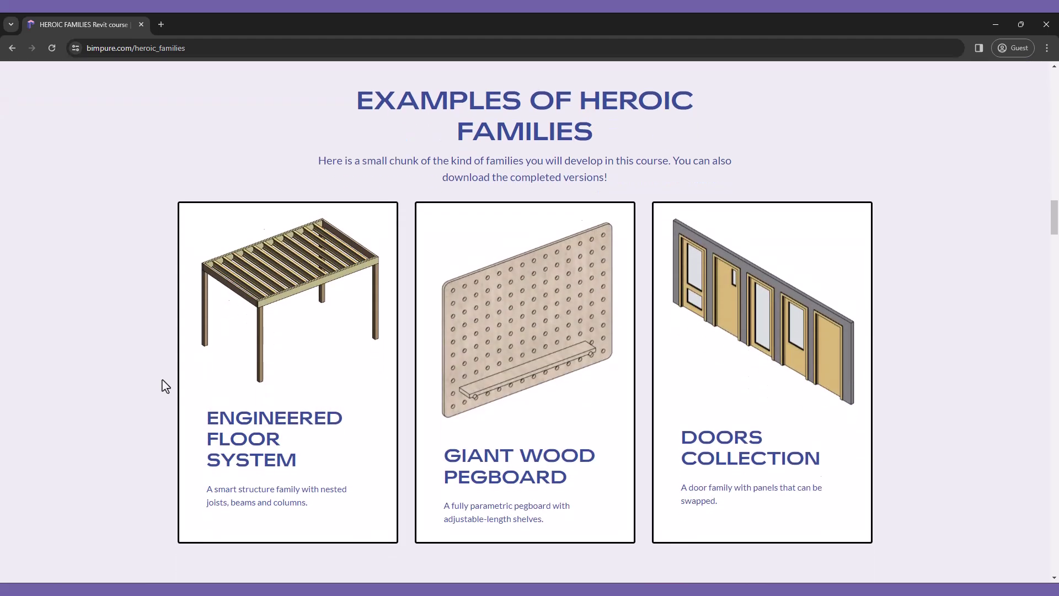
pyautogui.scroll(-9, 166, 386)
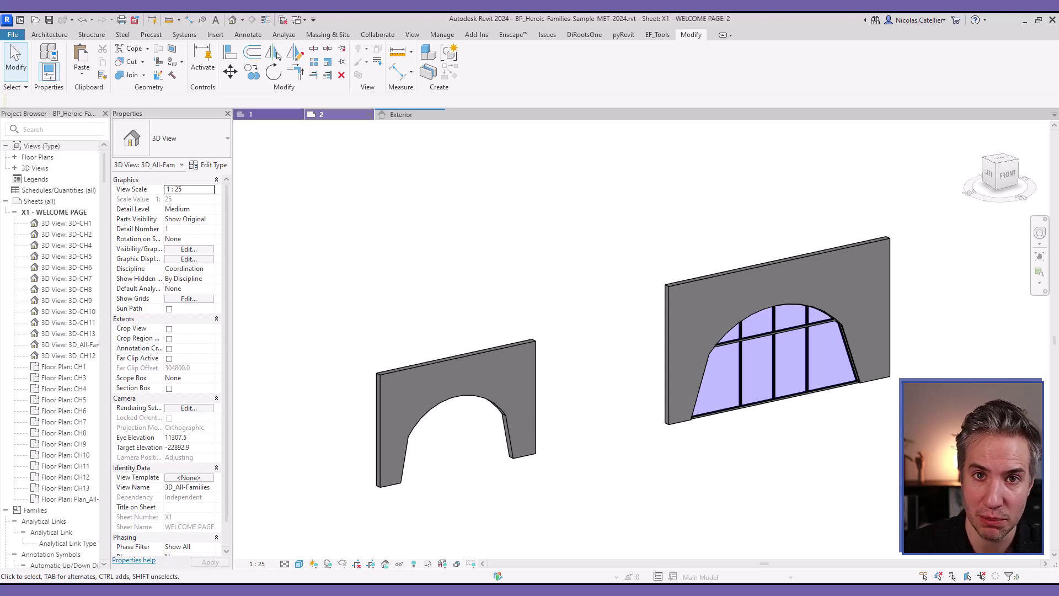
# - Zoom in on the 3D view and select the arched ALUMIL glass window
pyautogui.scroll(3, 803, 378)
pyautogui.click(799, 377)
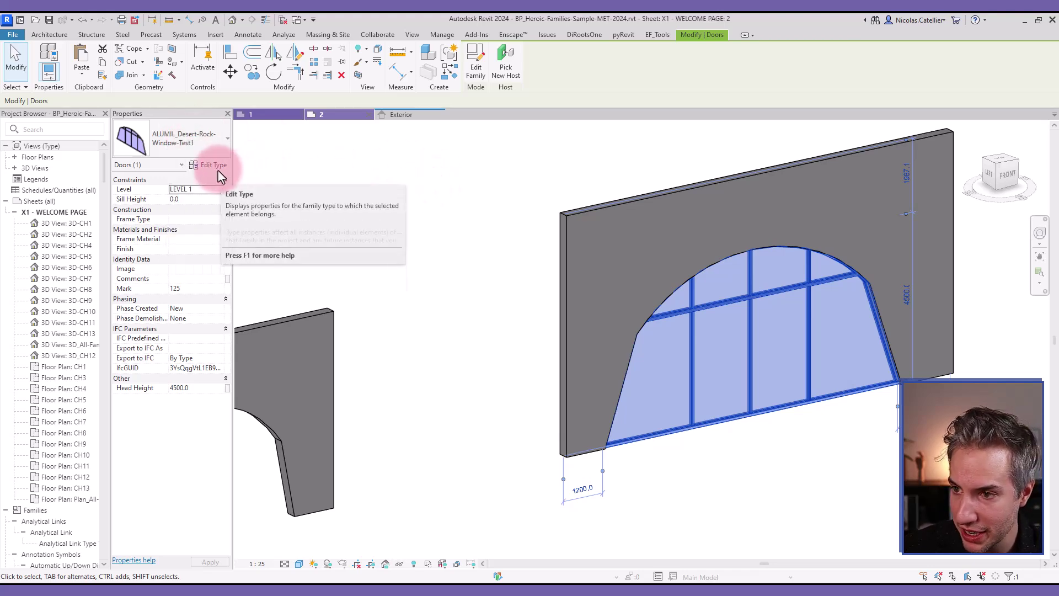
# - In Type Properties, set Width 9500, W2 7500 and H 1250, applying each, then confirm
pyautogui.click(216, 168)
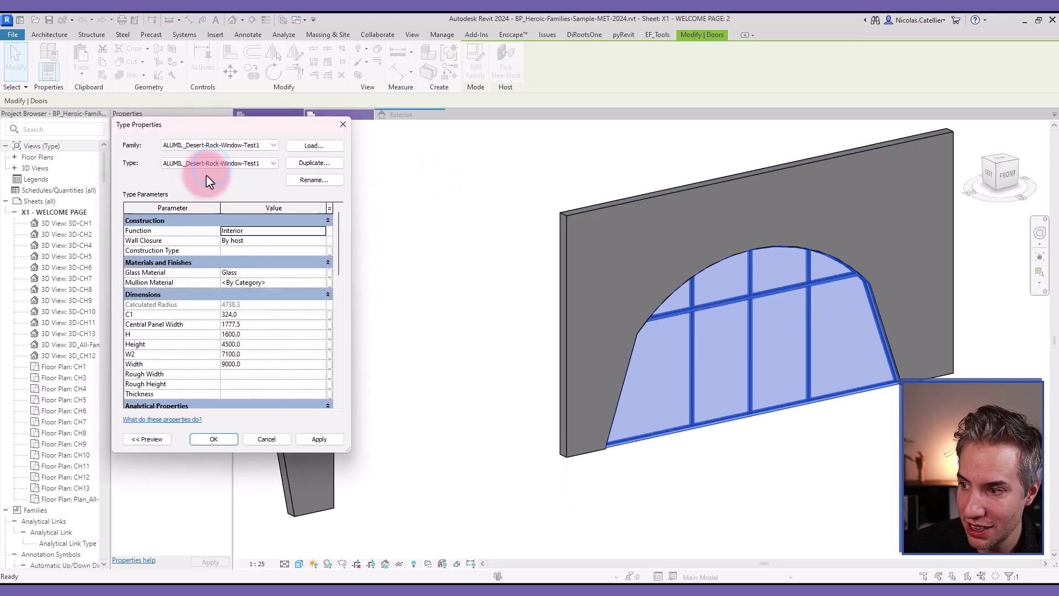
pyautogui.click(267, 365)
pyautogui.write('9500')
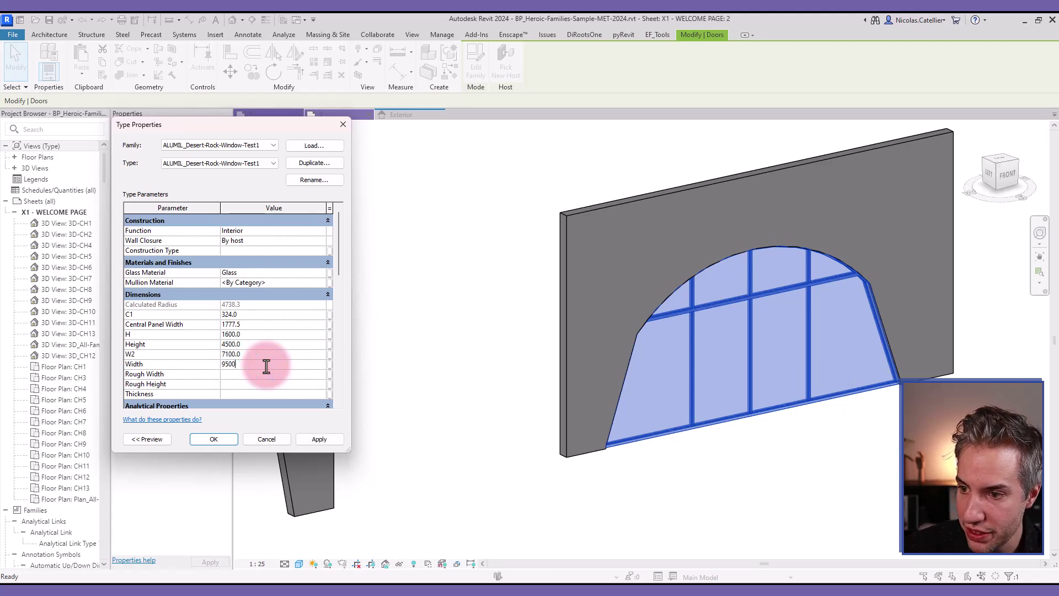
pyautogui.click(319, 439)
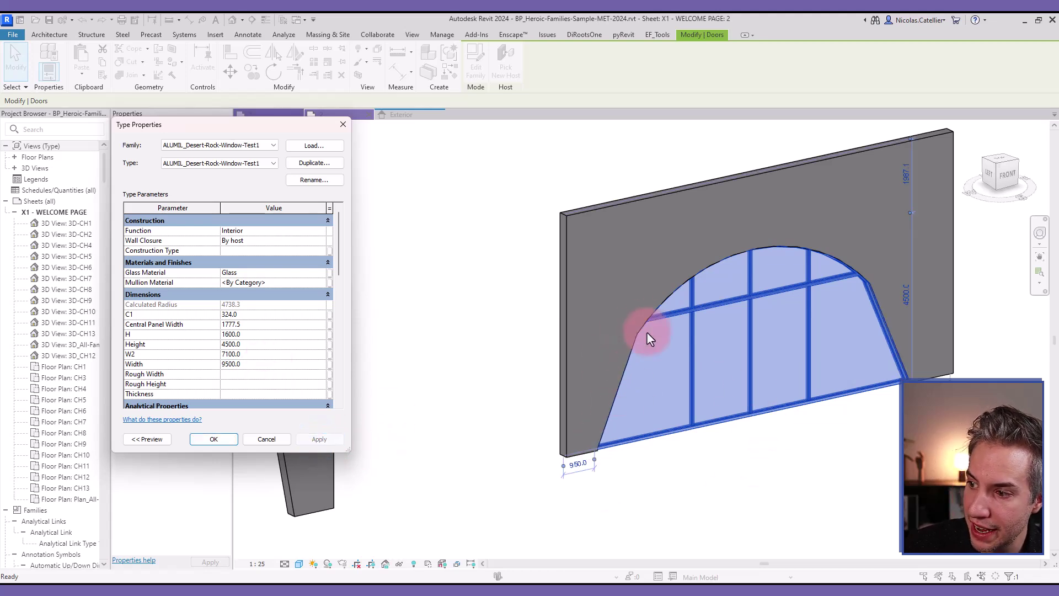
pyautogui.click(270, 355)
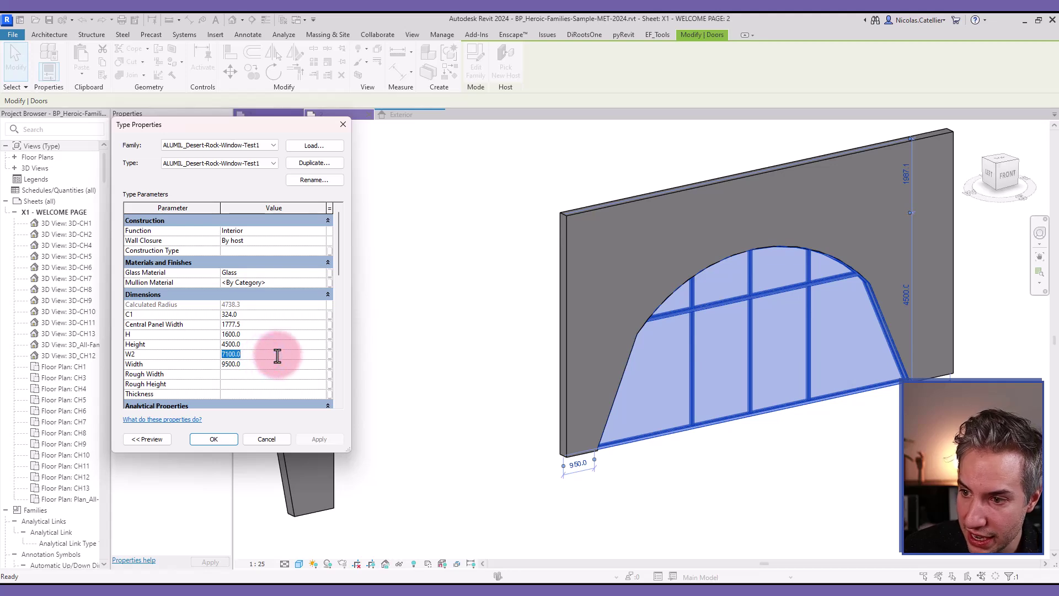
pyautogui.write('75')
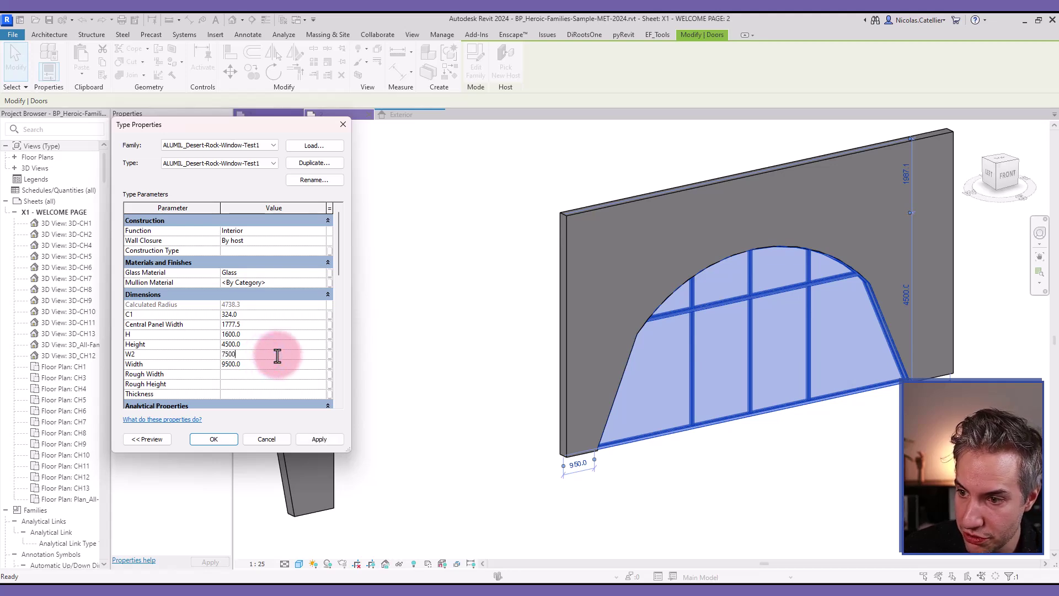
pyautogui.click(308, 439)
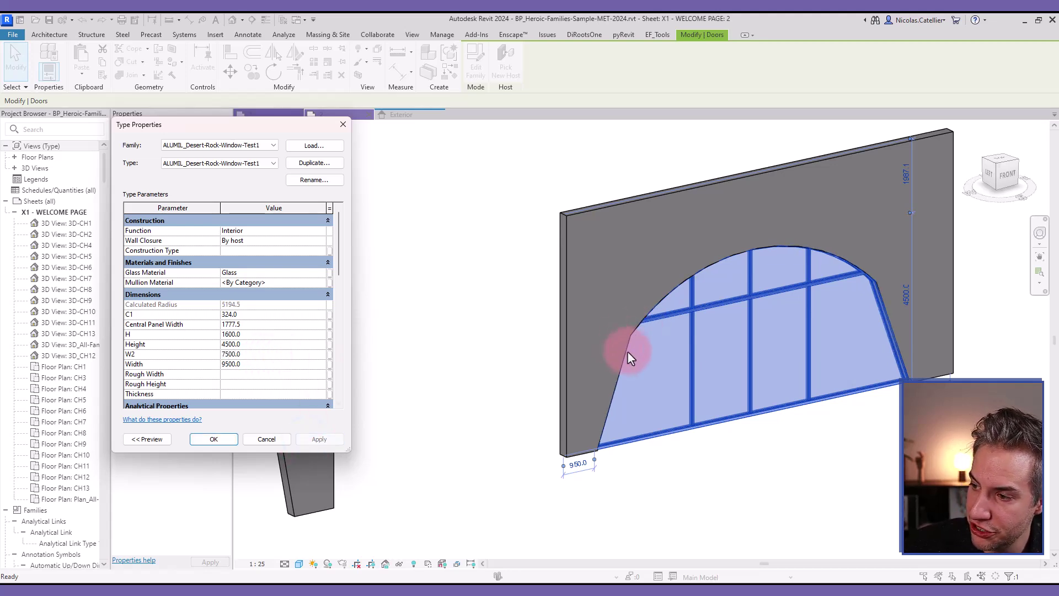
pyautogui.click(271, 335)
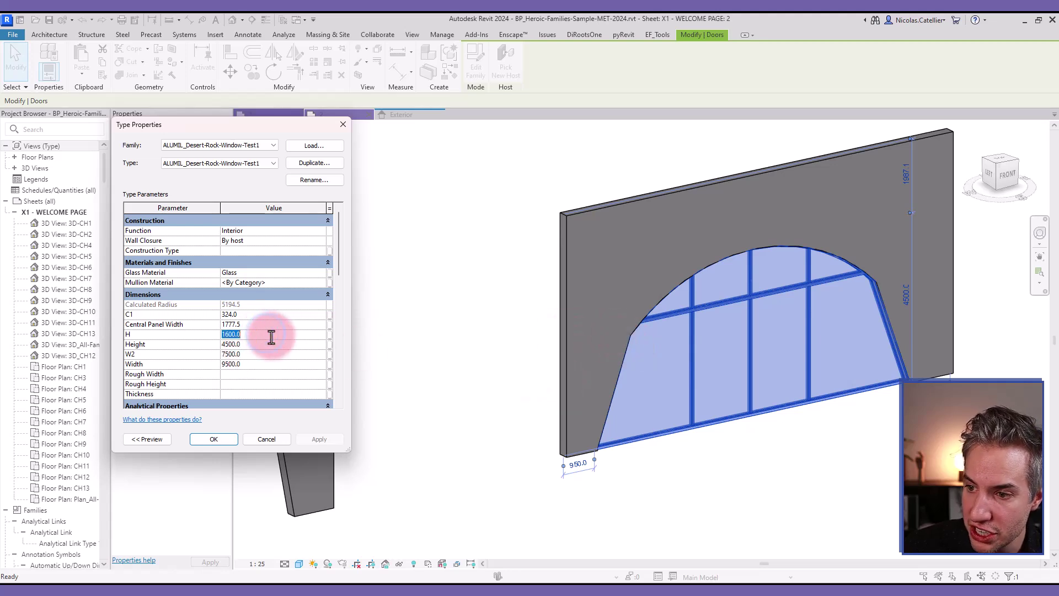
pyautogui.write('1250')
pyautogui.click(309, 439)
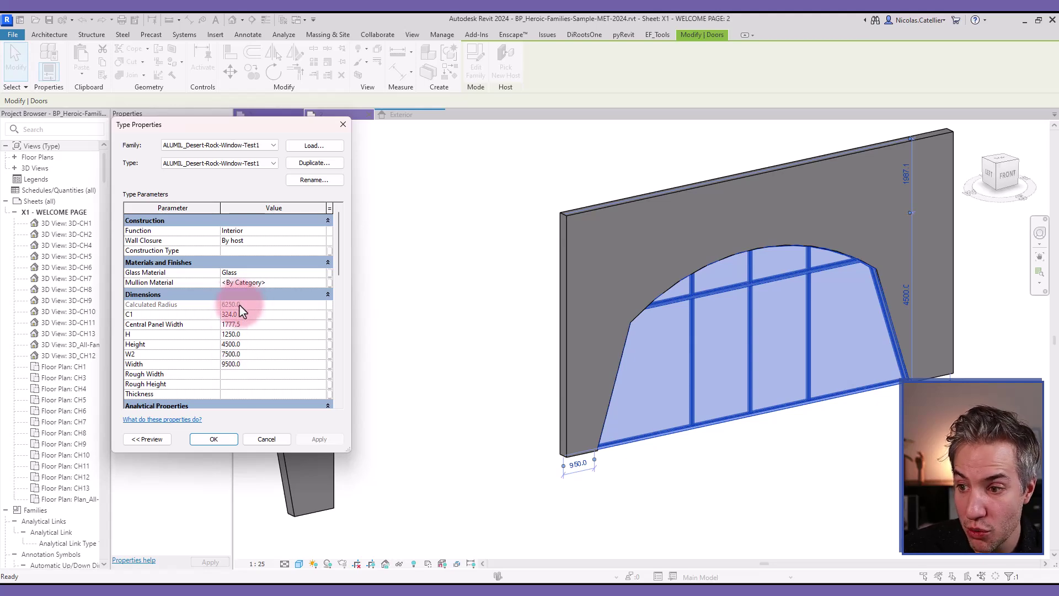
pyautogui.click(214, 439)
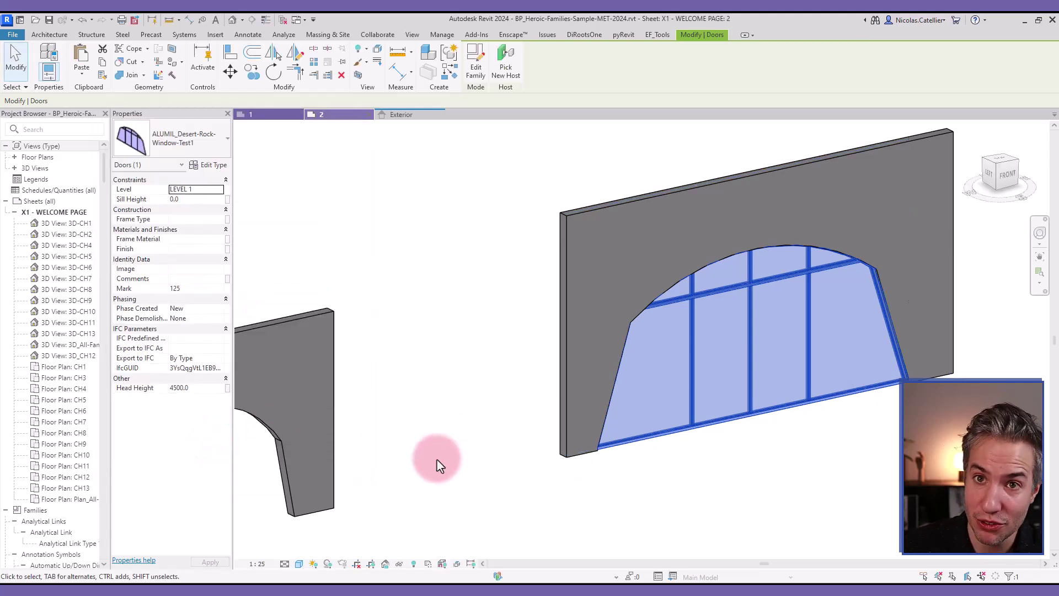
# - Select the BP_DOOR_Cavern-Shaped-Door and open its family in the Family Editor
pyautogui.click(438, 461)
pyautogui.scroll(-3, 437, 462)
pyautogui.scroll(3, 501, 464)
pyautogui.click(490, 303)
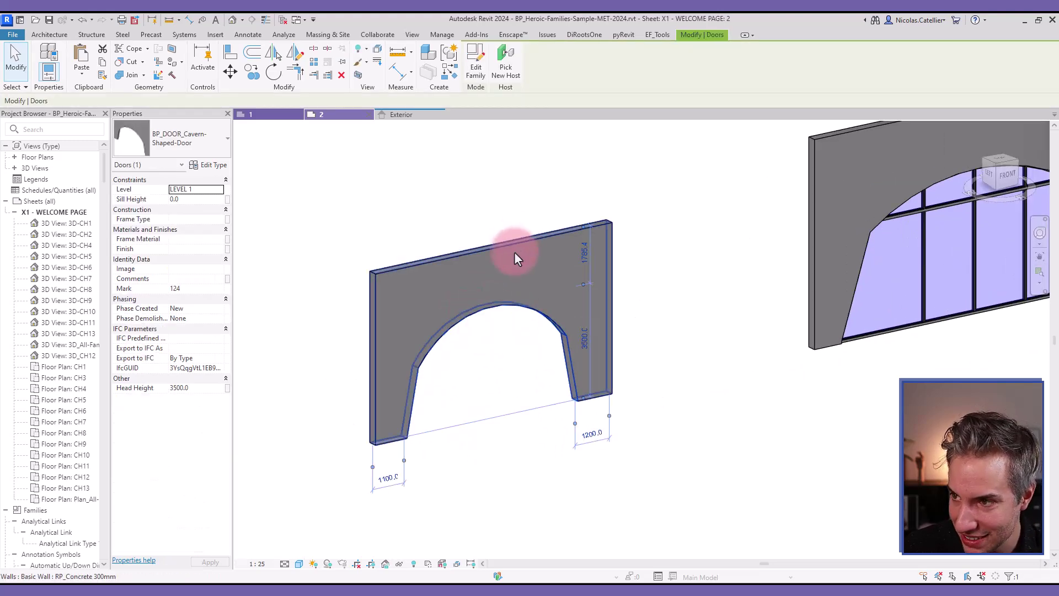
pyautogui.click(475, 63)
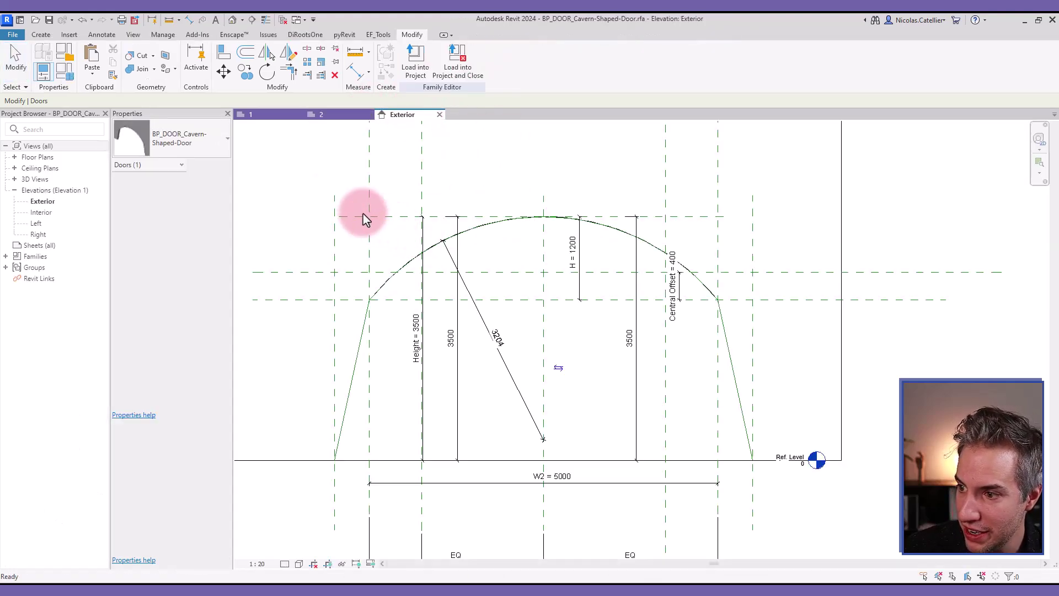
# - Delete the fixed radial dimension from the door arc
pyautogui.click(300, 190)
pyautogui.click(496, 352)
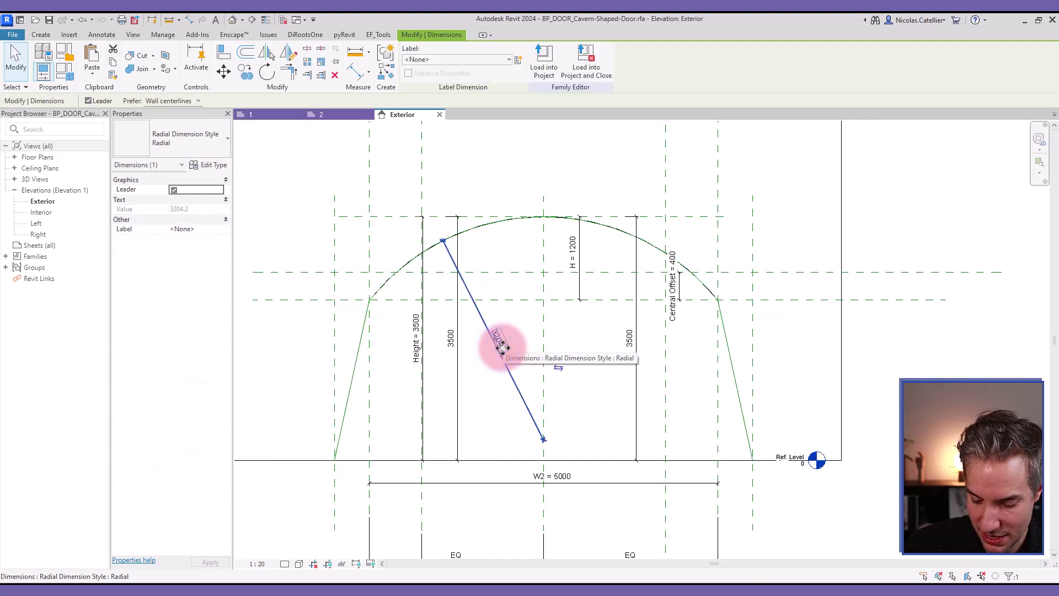
pyautogui.press('Delete')
# - Change the arch H dimension from 1200 to 1500 and check the reshaped arc
pyautogui.click(572, 250)
pyautogui.click(573, 246)
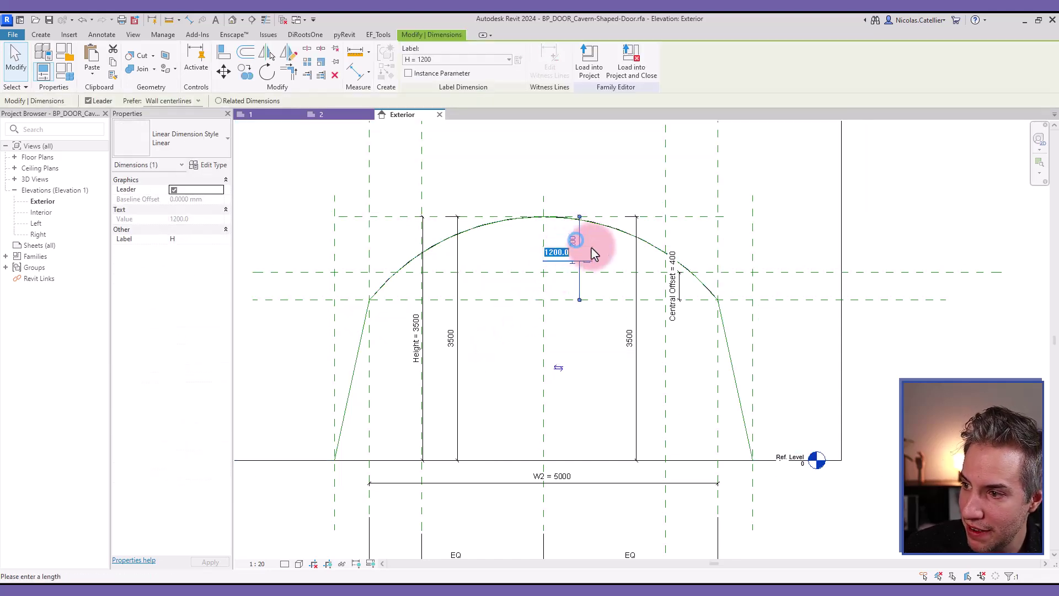
pyautogui.write('1500')
pyautogui.press('Return')
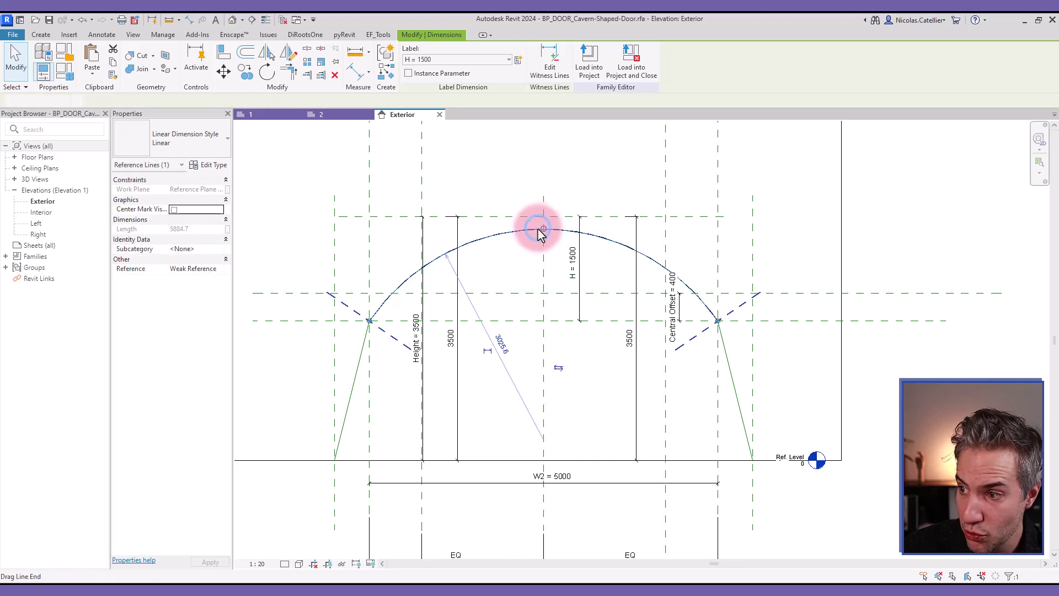
pyautogui.click(539, 232)
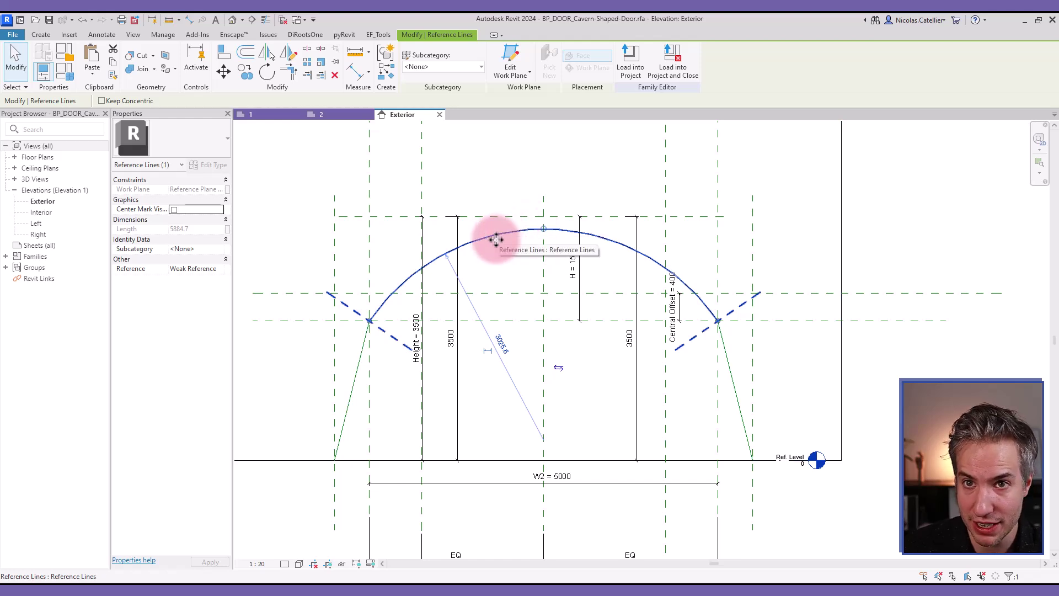
# - Set the W2 dimension to 4800 and check the arc's new radius
pyautogui.press('Escape')
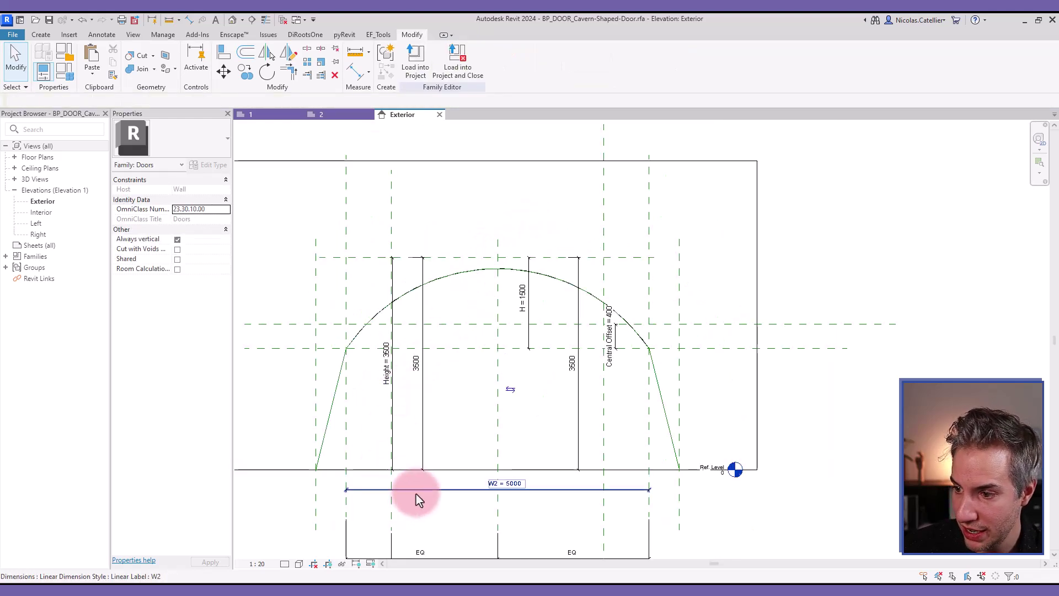
pyautogui.doubleClick(532, 484)
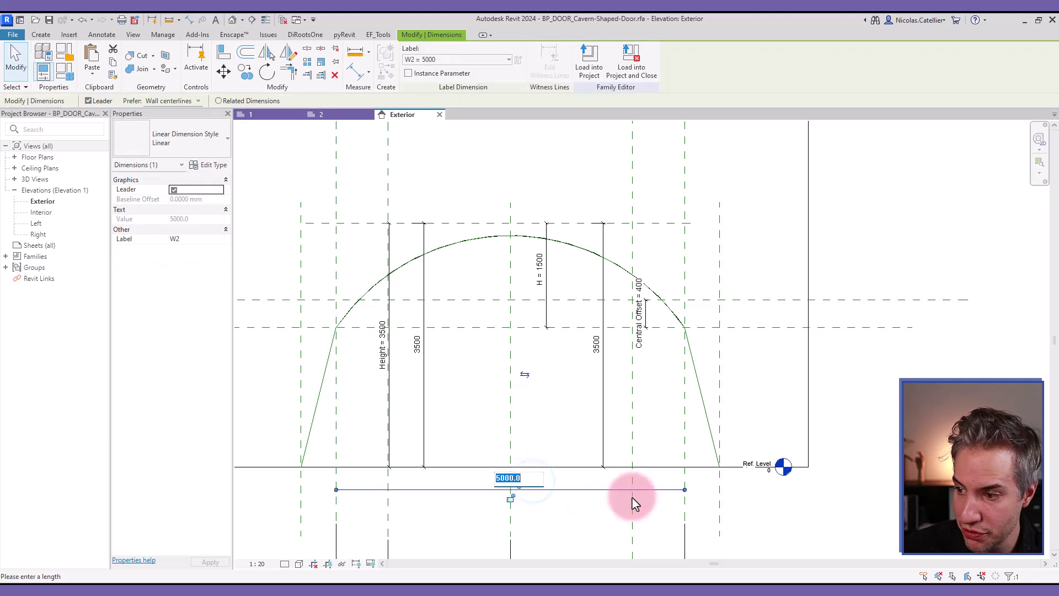
pyautogui.write('4800')
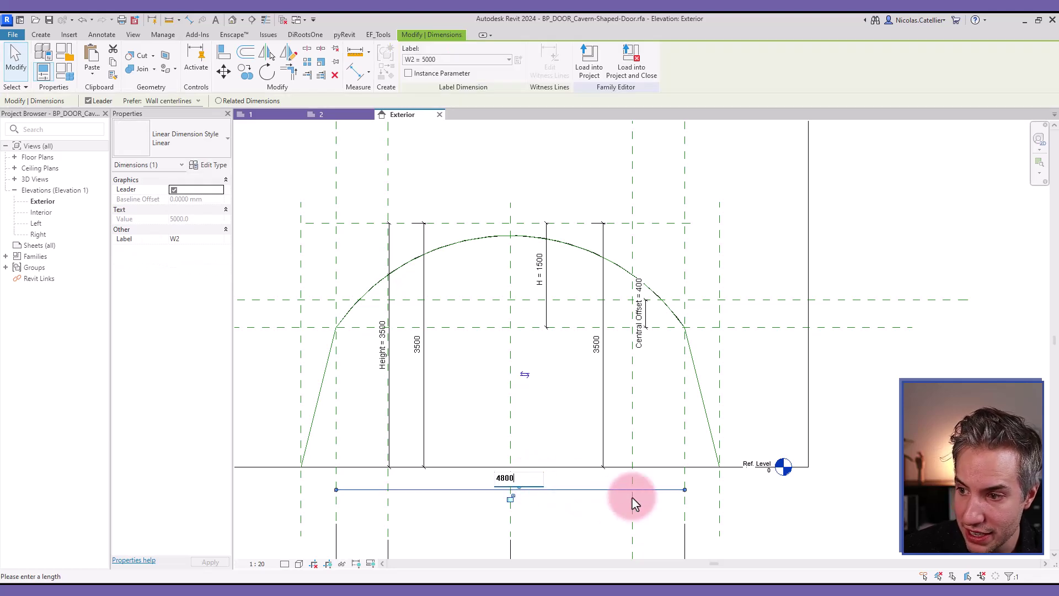
pyautogui.press('Return')
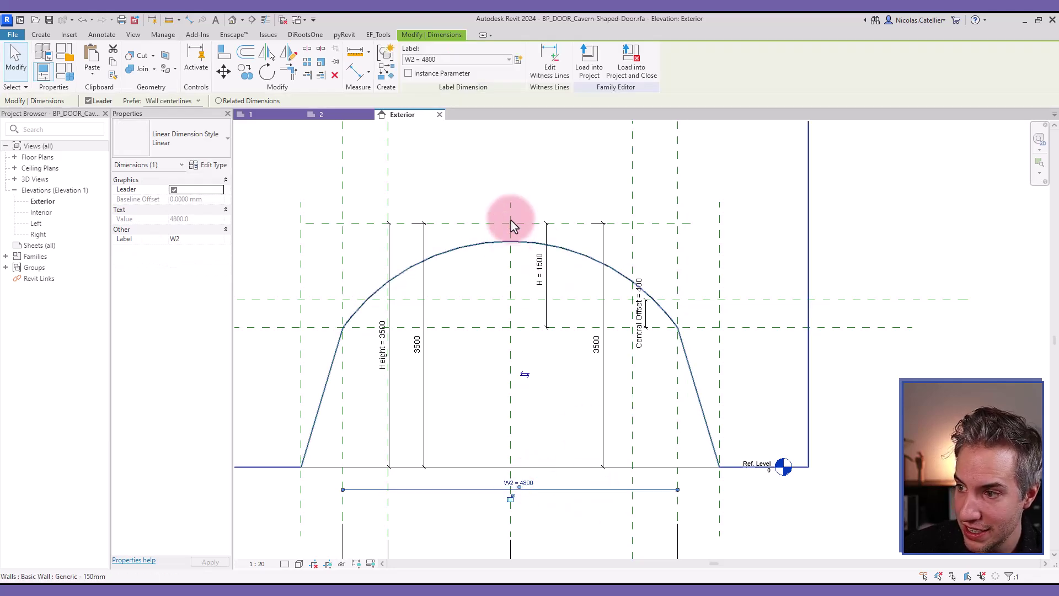
pyautogui.click(510, 242)
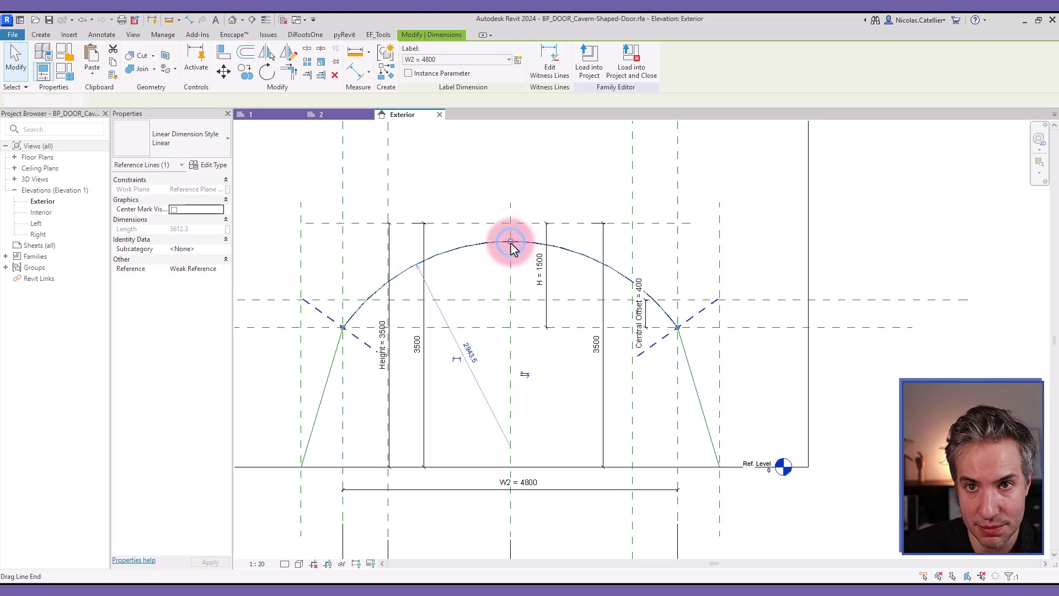
pyautogui.click(904, 239)
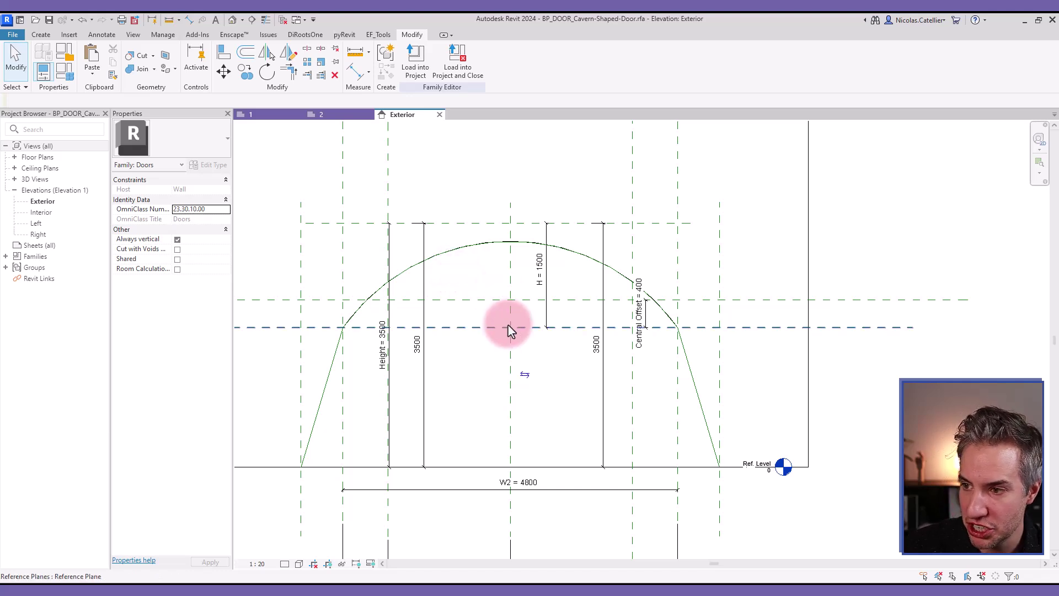
# - Screen-capture the arc elevation with its W2 and H dimensions
pyautogui.scroll(-1, 574, 333)
pyautogui.scroll(1, 449, 350)
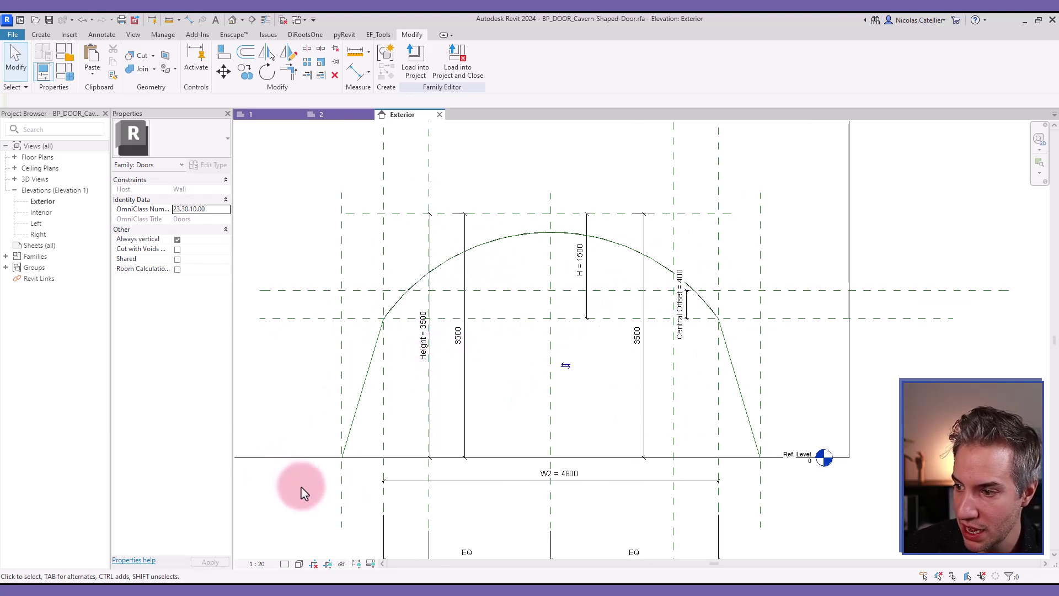
pyautogui.moveTo(268, 352); pyautogui.dragTo(268, 358, button='middle')
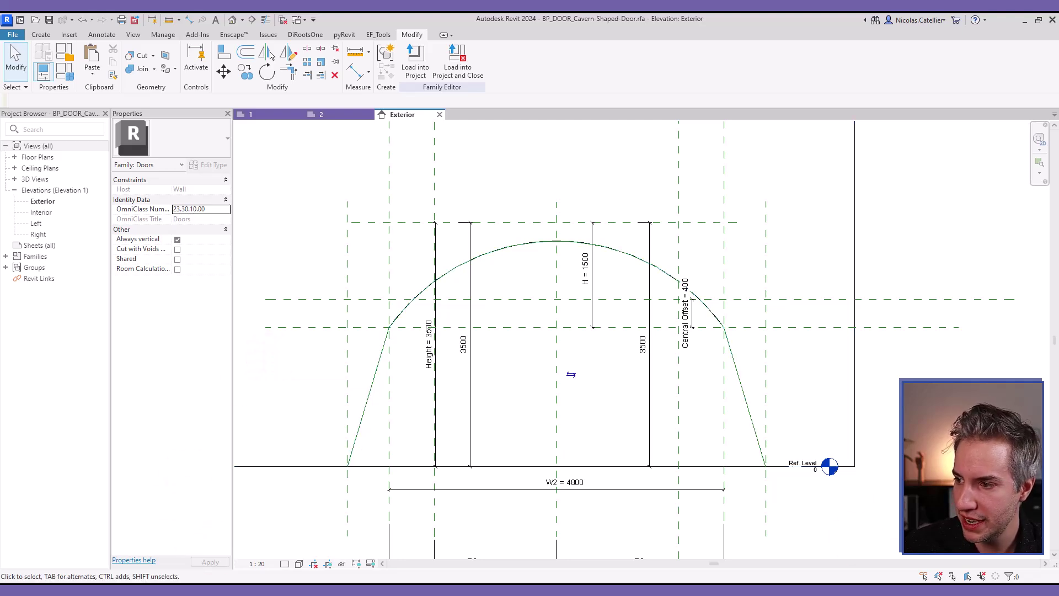
pyautogui.press('ctrl+Print')
pyautogui.moveTo(279, 177); pyautogui.dragTo(870, 509)
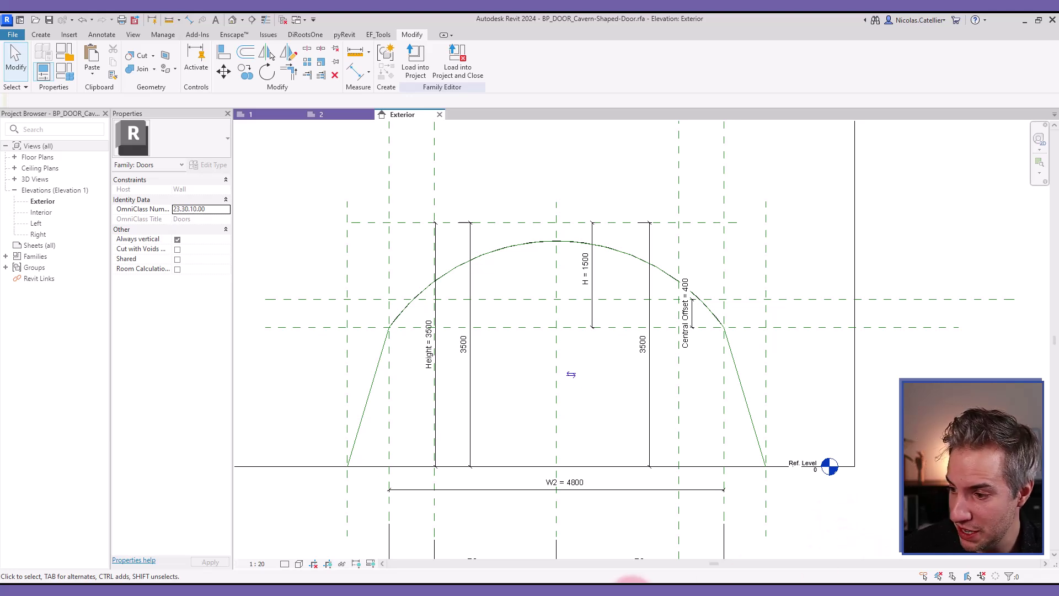
# - Paste the captured arc drawing into the ChatGPT message box
pyautogui.moveTo(633, 578)
pyautogui.click(711, 530)
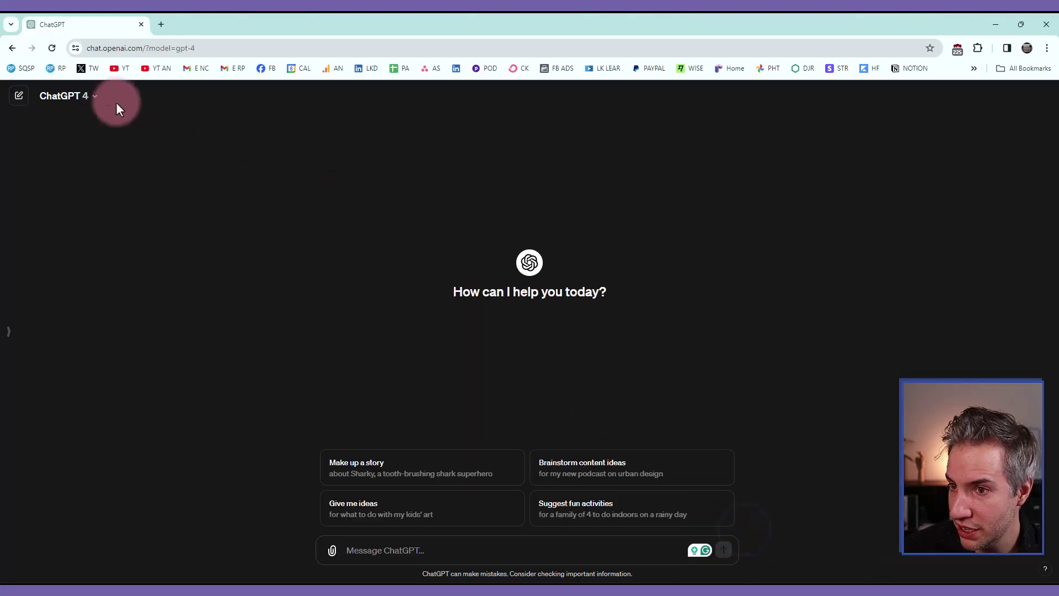
pyautogui.hotkey('ctrl', 'v')
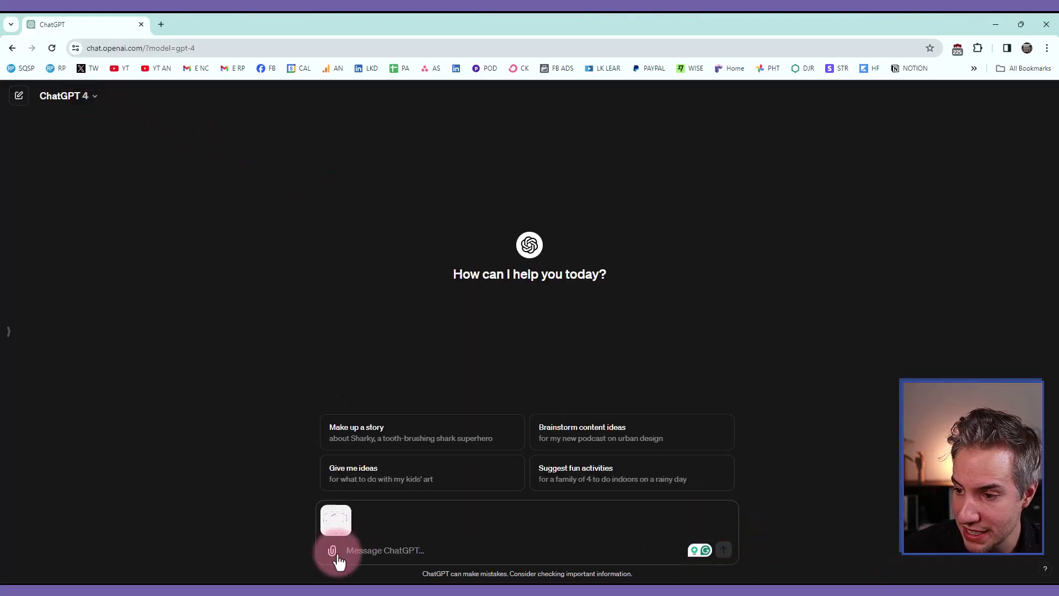
# - Write a prompt asking for a Revit-pasteable arc radius formula using W2 and H
pyautogui.click(370, 551)
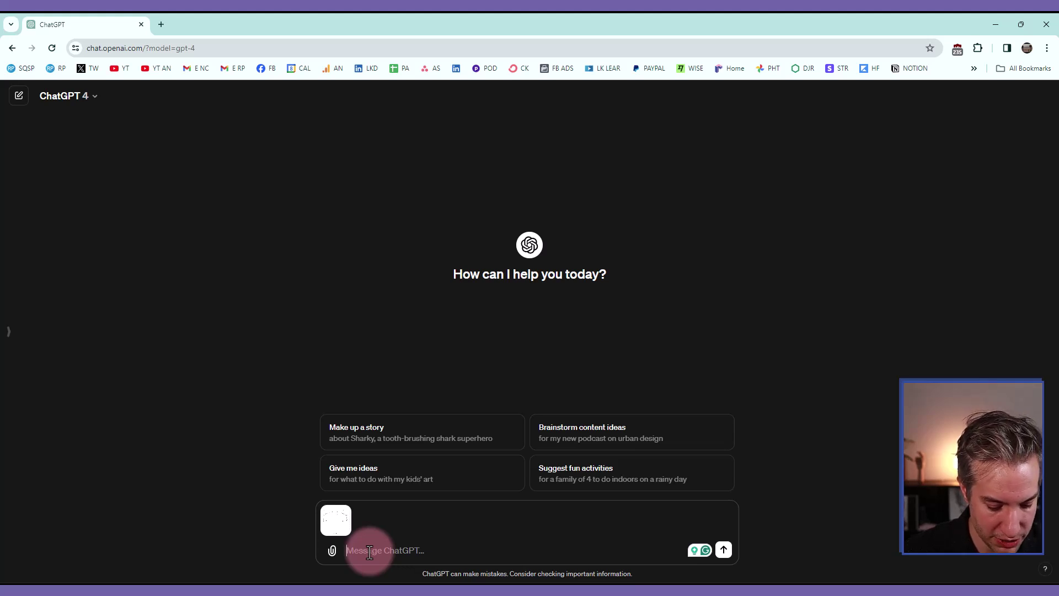
pyautogui.write('I am building a Revit')
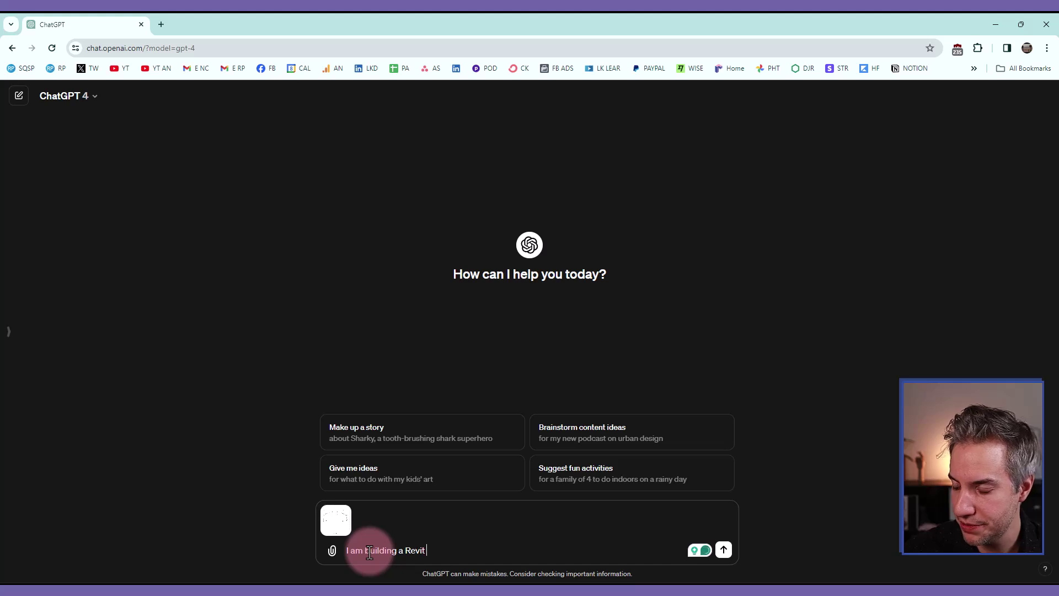
pyautogui.write(' door family that has an arc an')
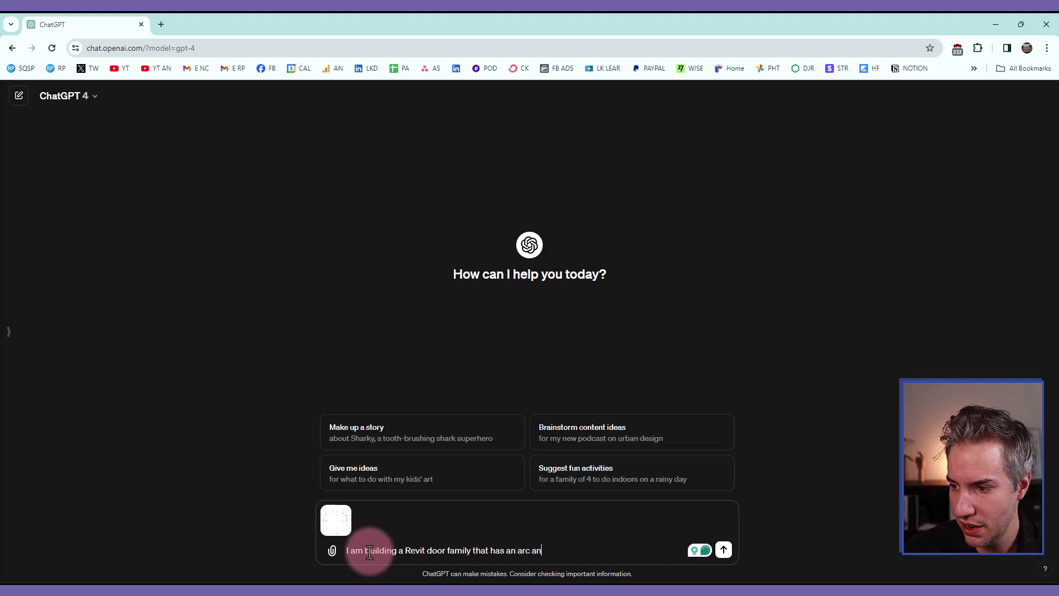
pyautogui.write('gle inside.')
pyautogui.write(' a')
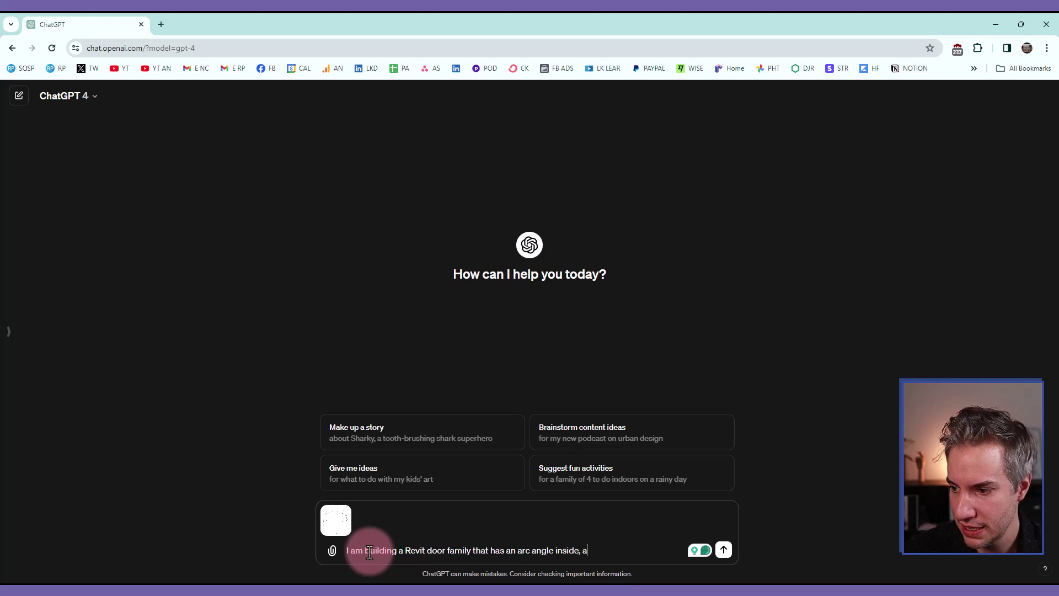
pyautogui.write('s you can see in t')
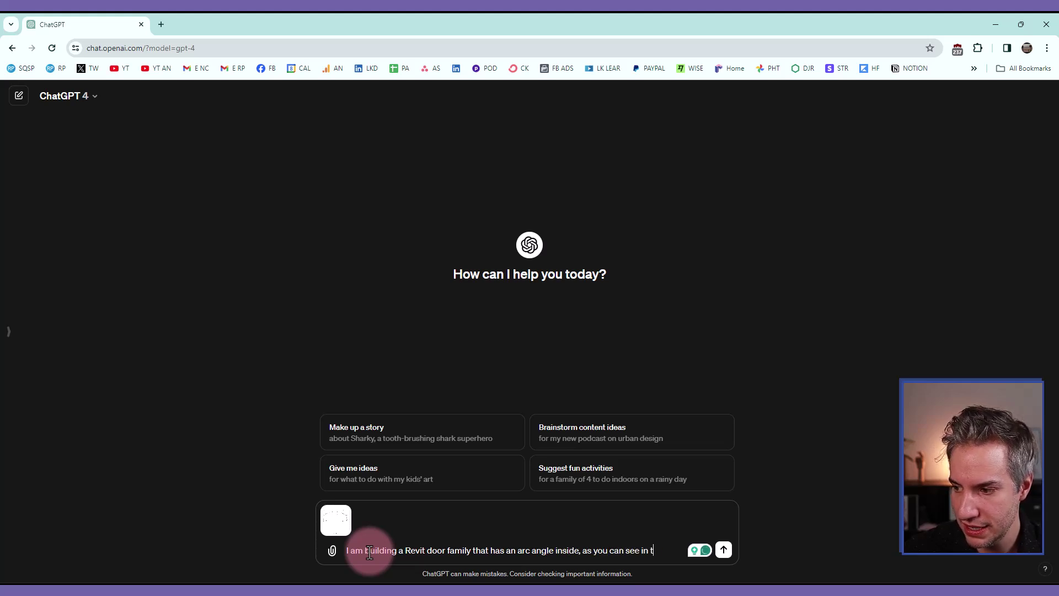
pyautogui.write('he image. ')
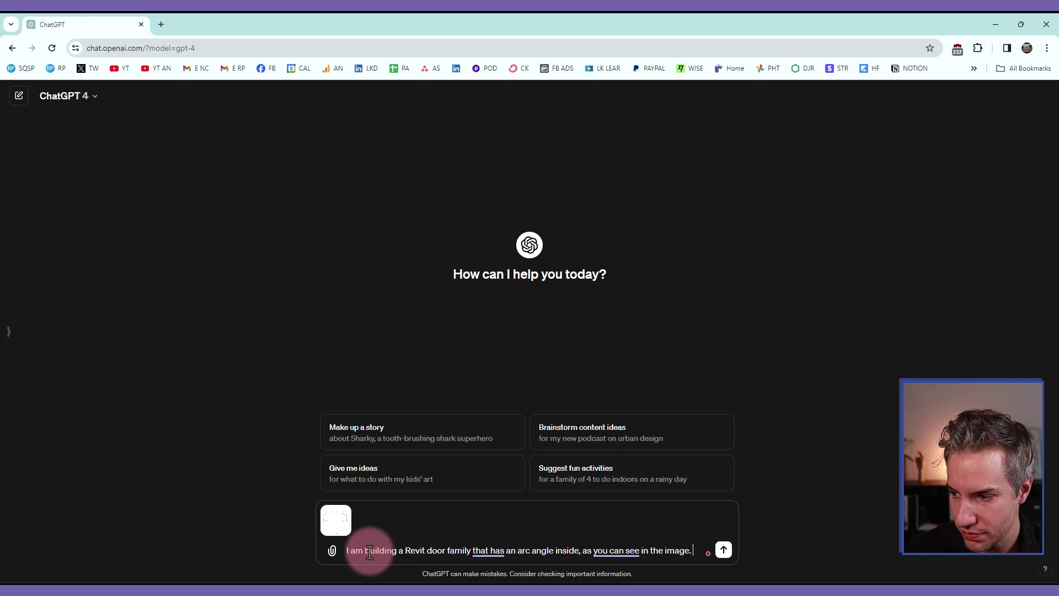
pyautogui.write('I need to find the formula for the arc. The')
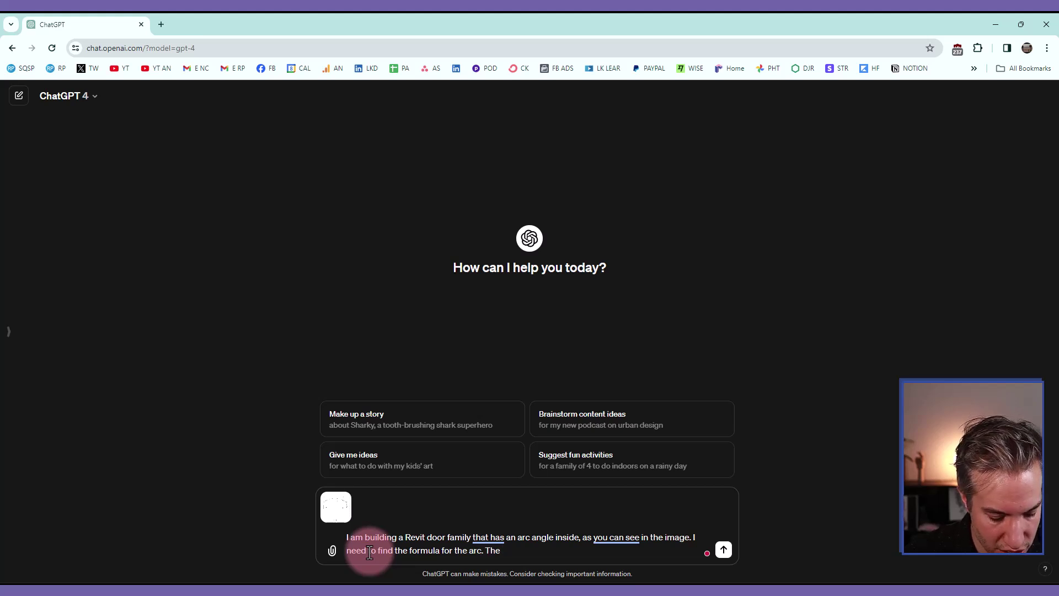
pyautogui.write('width of the ar')
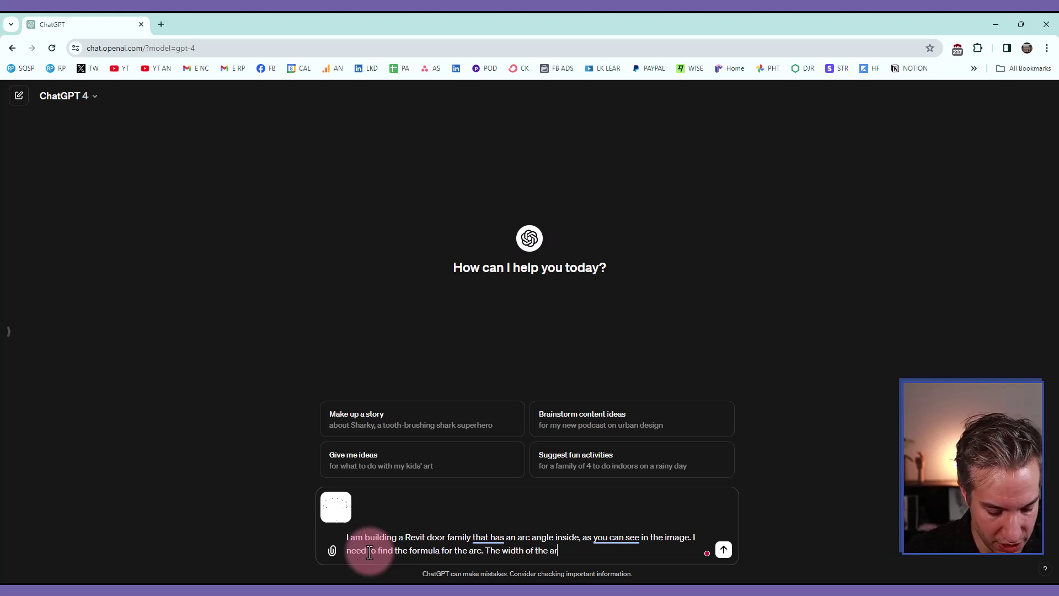
pyautogui.write('c is para')
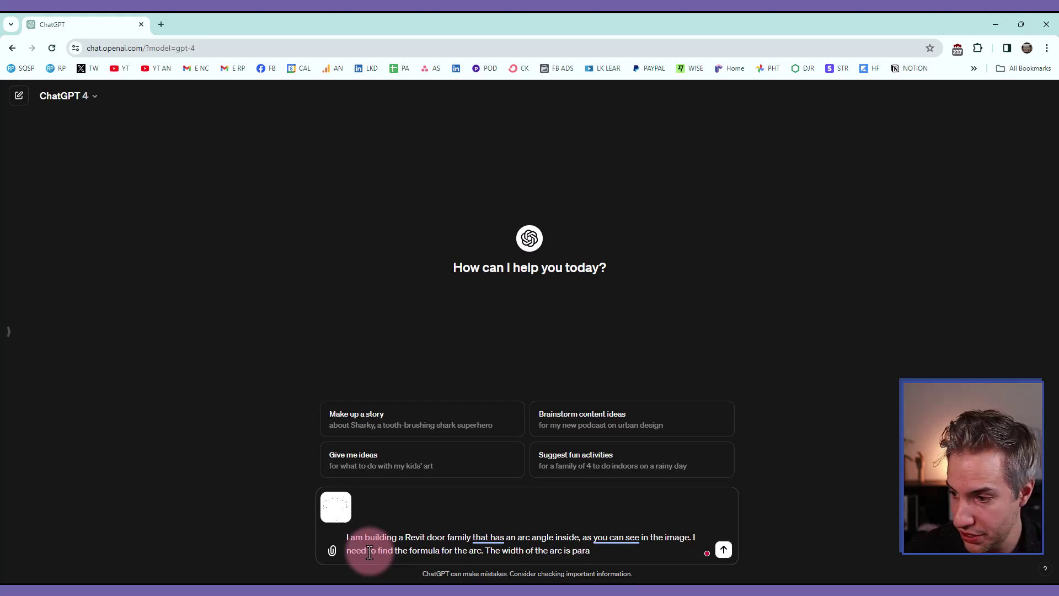
pyautogui.write('meter')
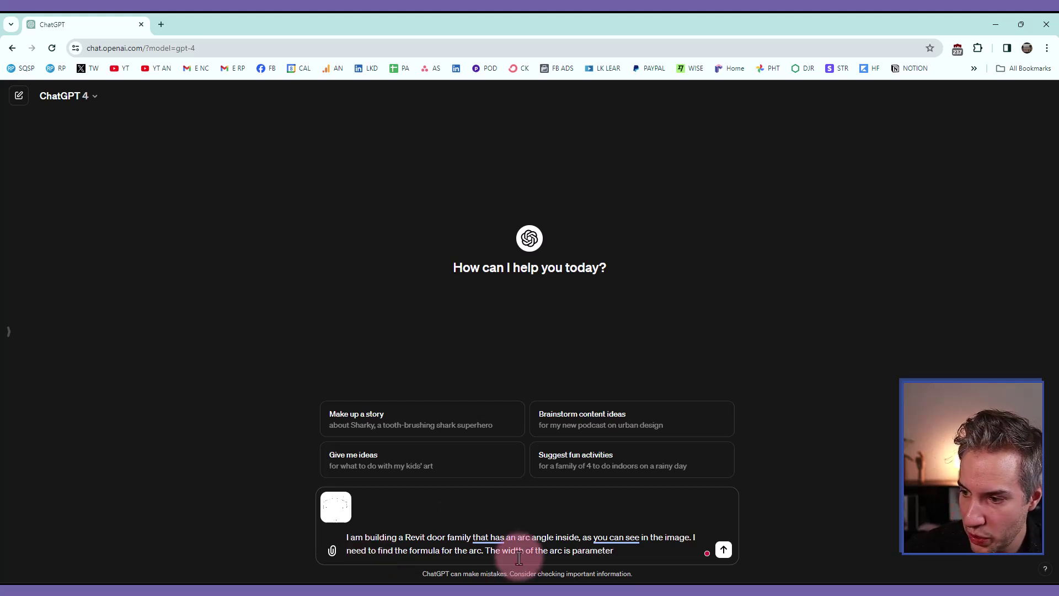
pyautogui.write('length')
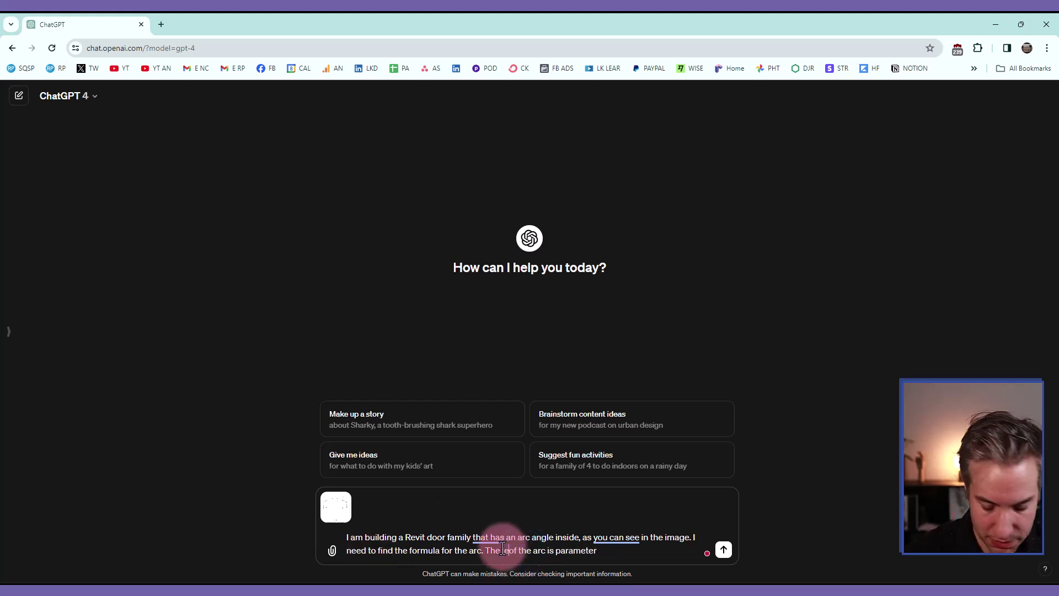
pyautogui.click(622, 548)
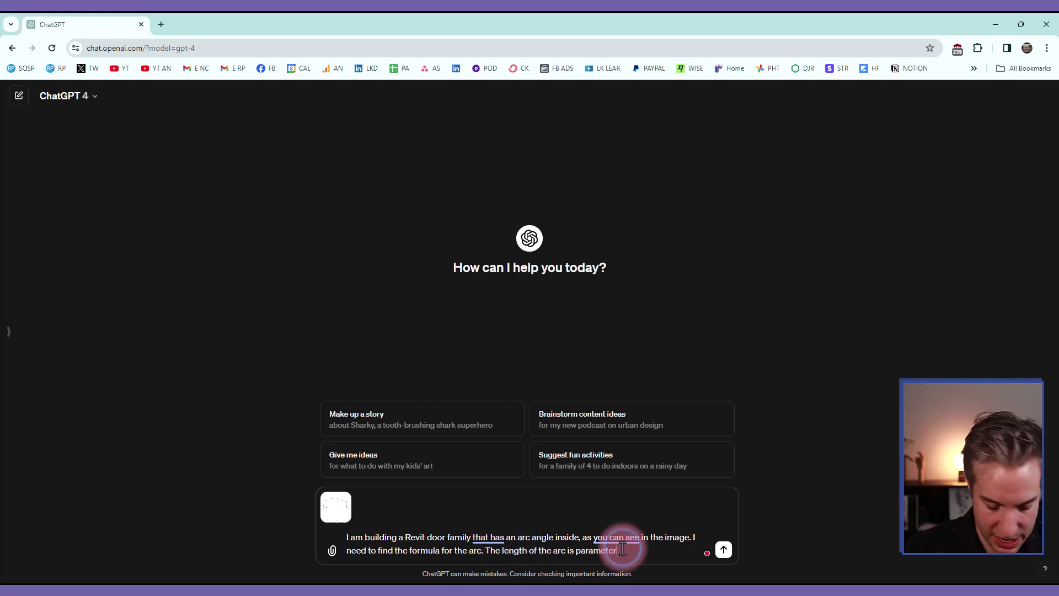
pyautogui.write('W/2, while the')
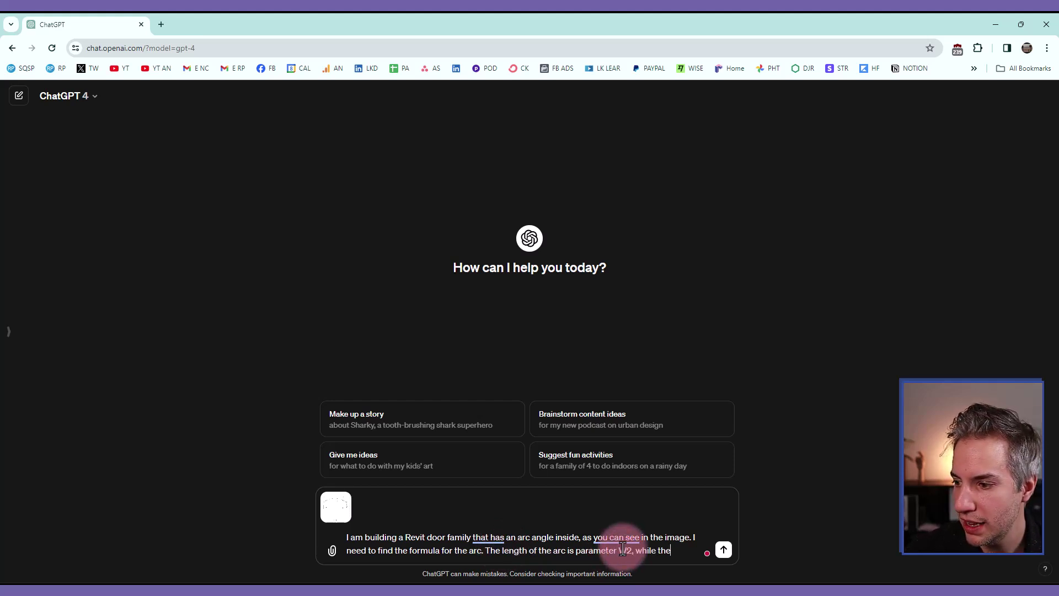
pyautogui.write(' height of the a')
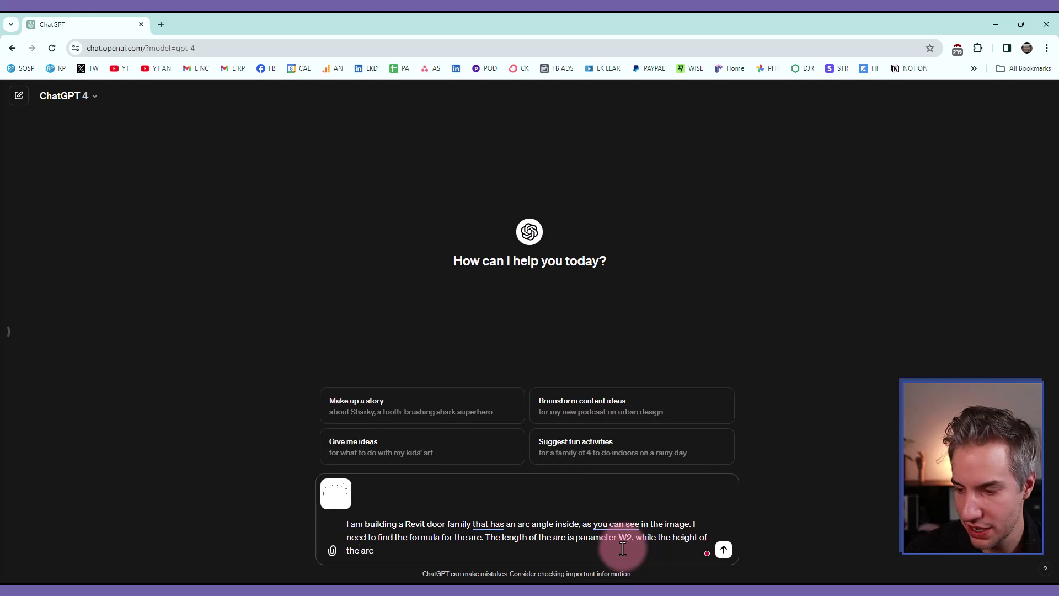
pyautogui.write('rc is parameter H')
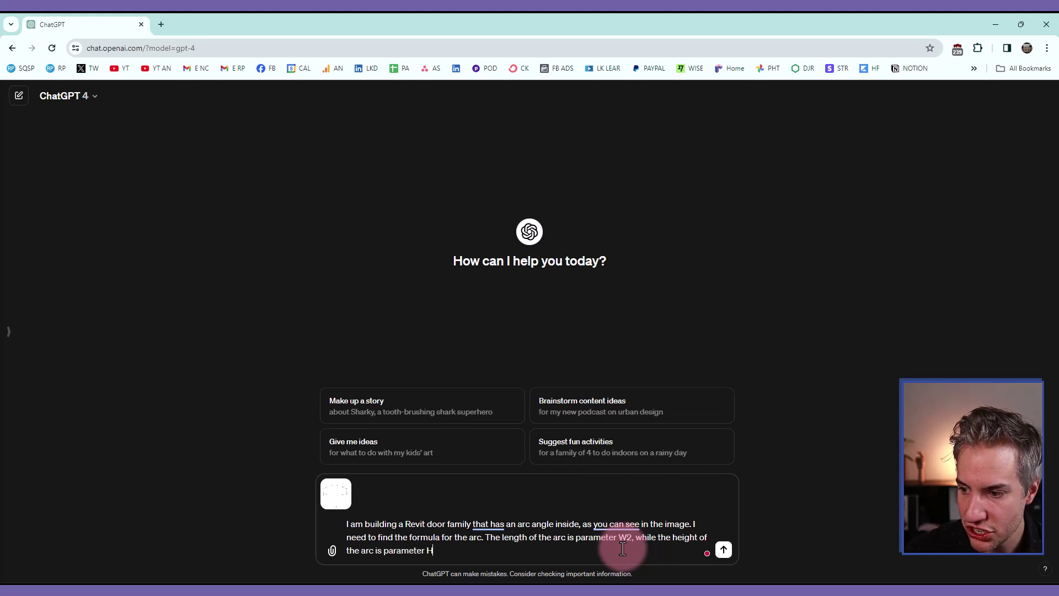
pyautogui.write('the formula')
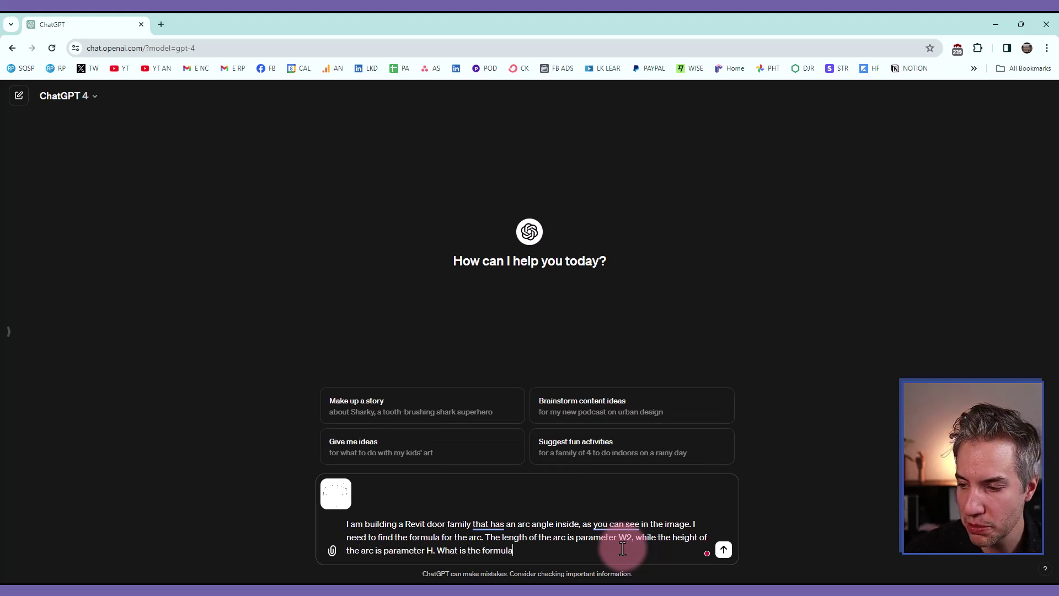
pyautogui.write(' of the radius? Please format')
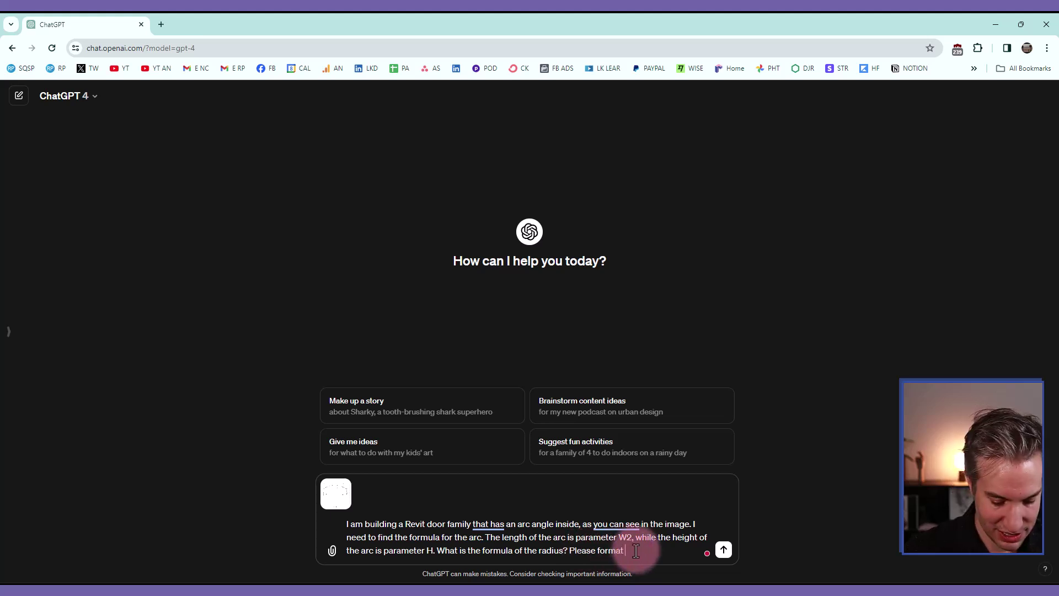
pyautogui.write(' so I can paste ')
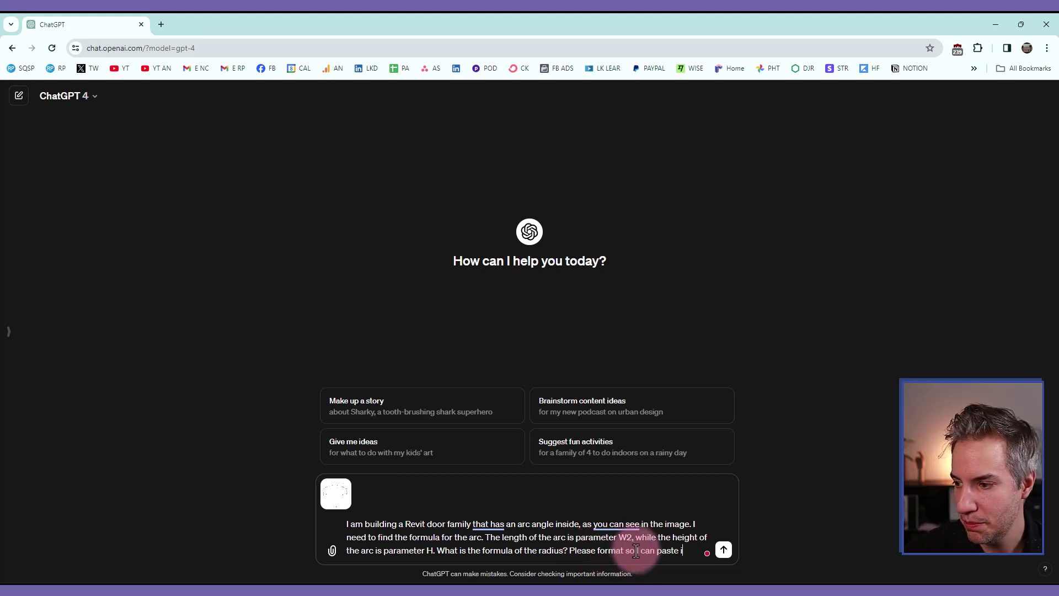
pyautogui.write('the formula in Revit.')
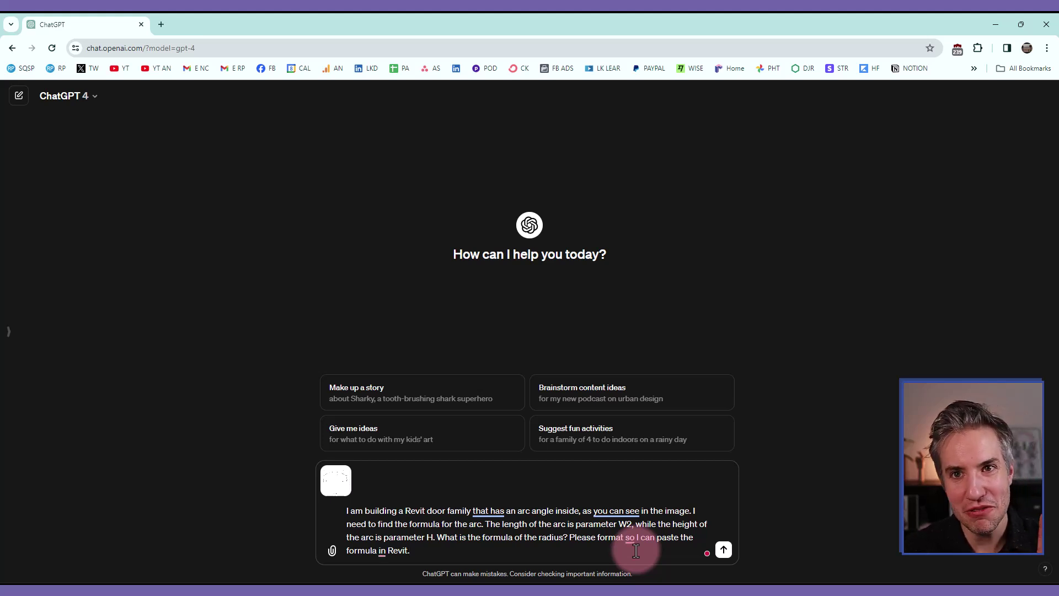
pyautogui.moveTo(338, 481)
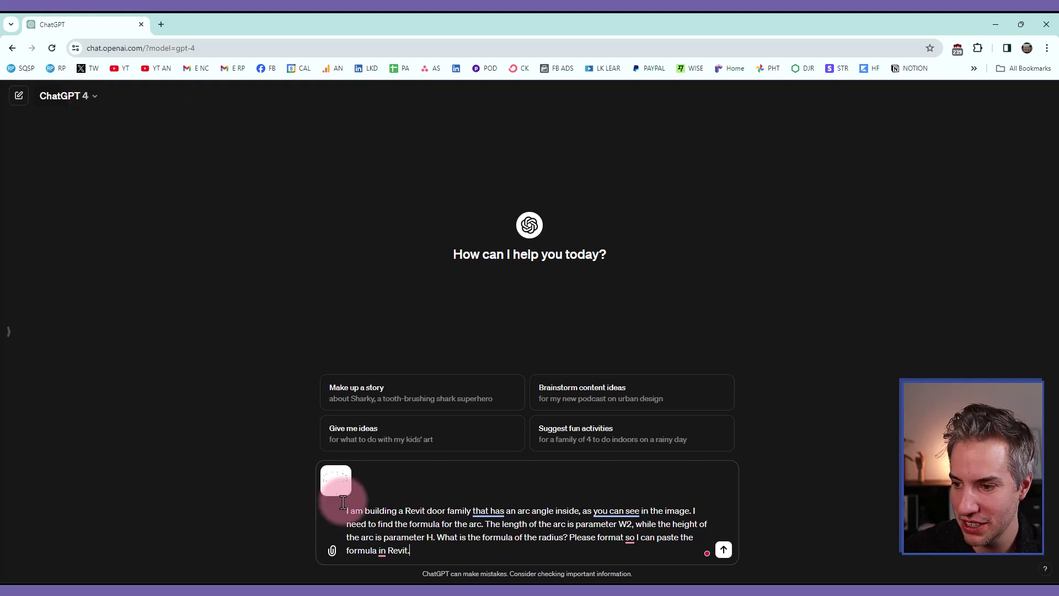
pyautogui.moveTo(337, 492)
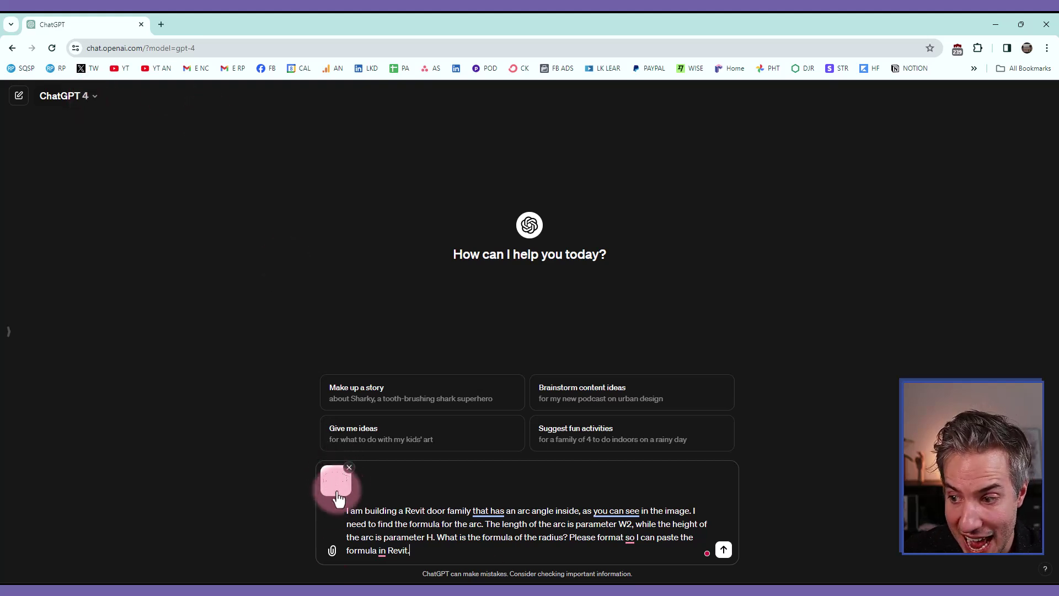
# - Send the prompt and select the reply's formula (H/2) + ((W2^2)/(8*H)) to copy
pyautogui.click(717, 551)
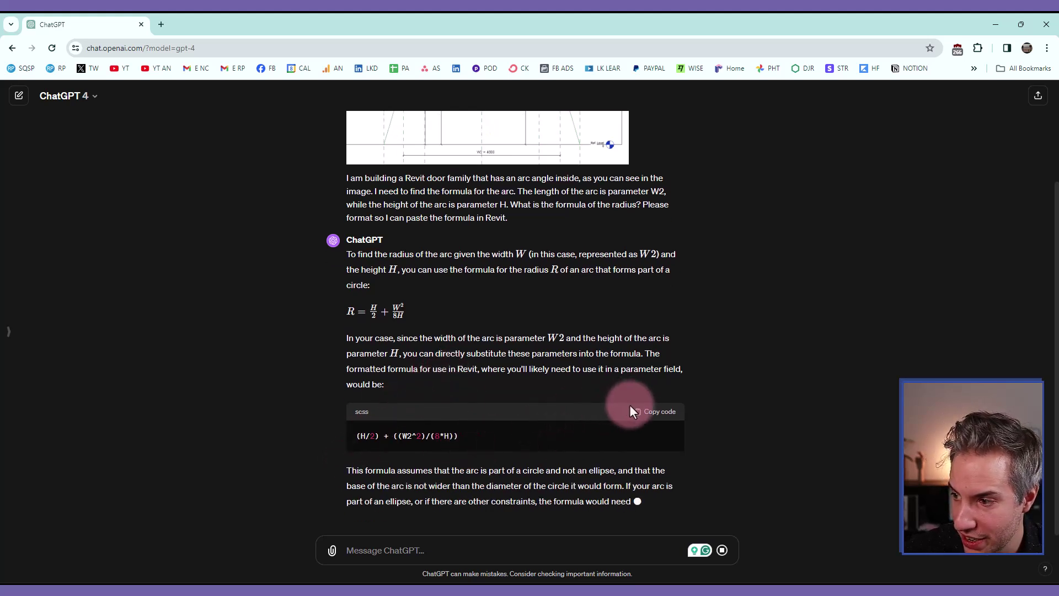
pyautogui.moveTo(464, 406); pyautogui.dragTo(356, 405)
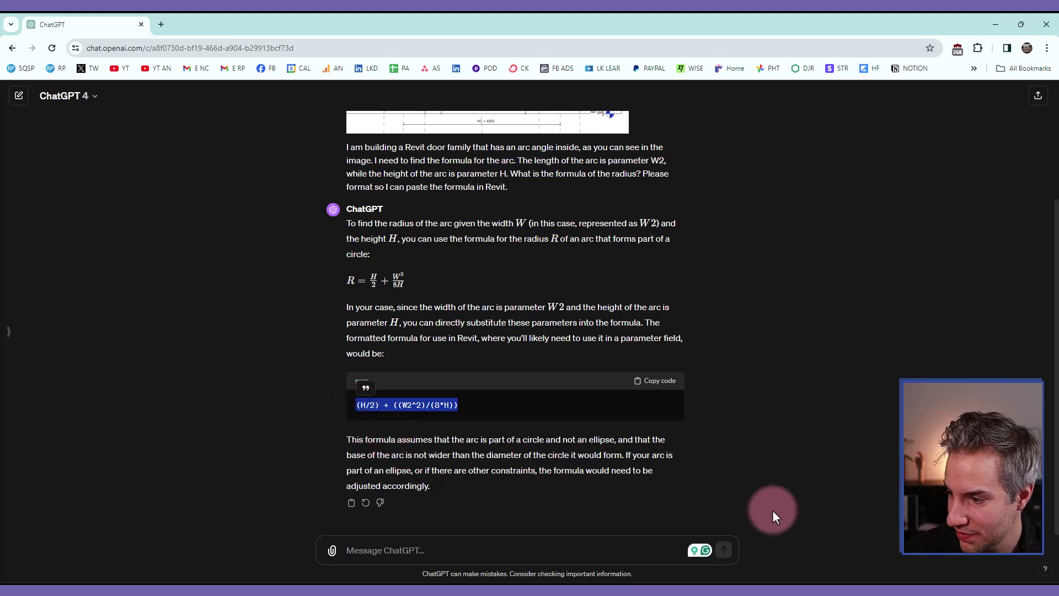
# - Make the arc's radius dimension permanent and label it with a new Calculated Radius parameter
pyautogui.click(836, 583)
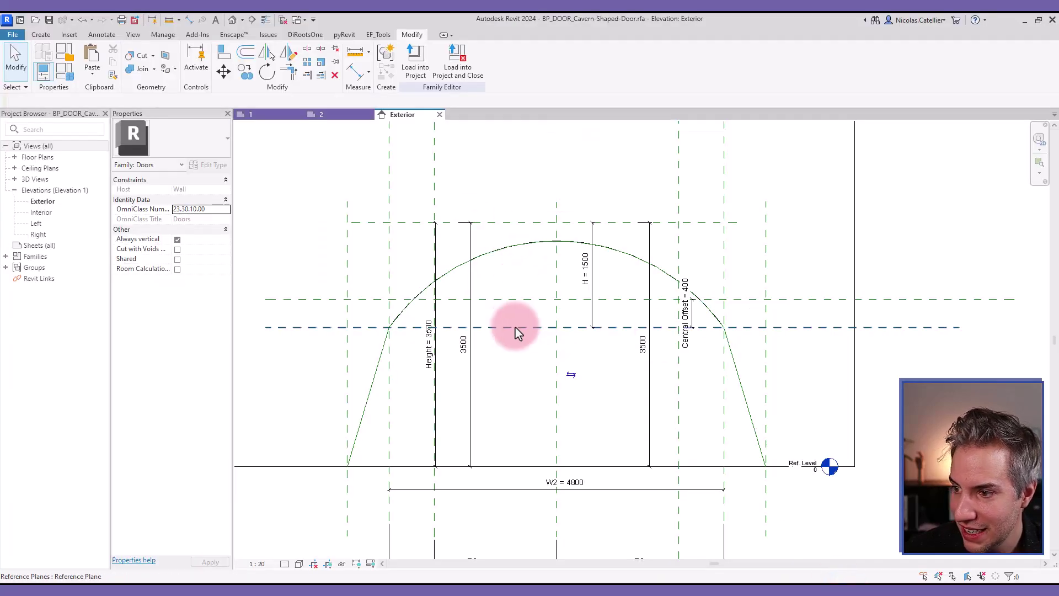
pyautogui.click(484, 259)
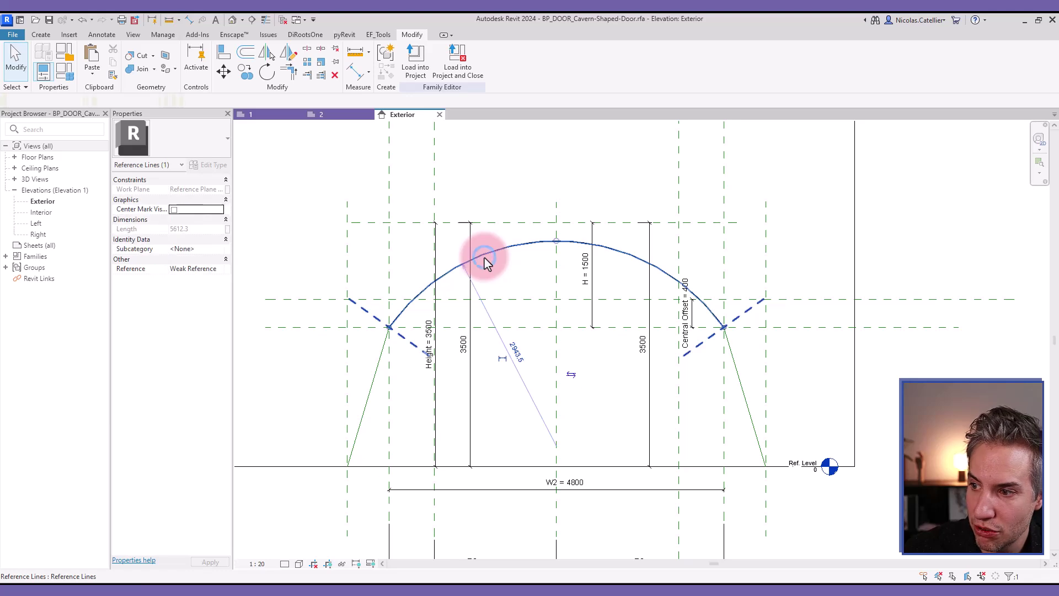
pyautogui.click(501, 362)
pyautogui.click(521, 371)
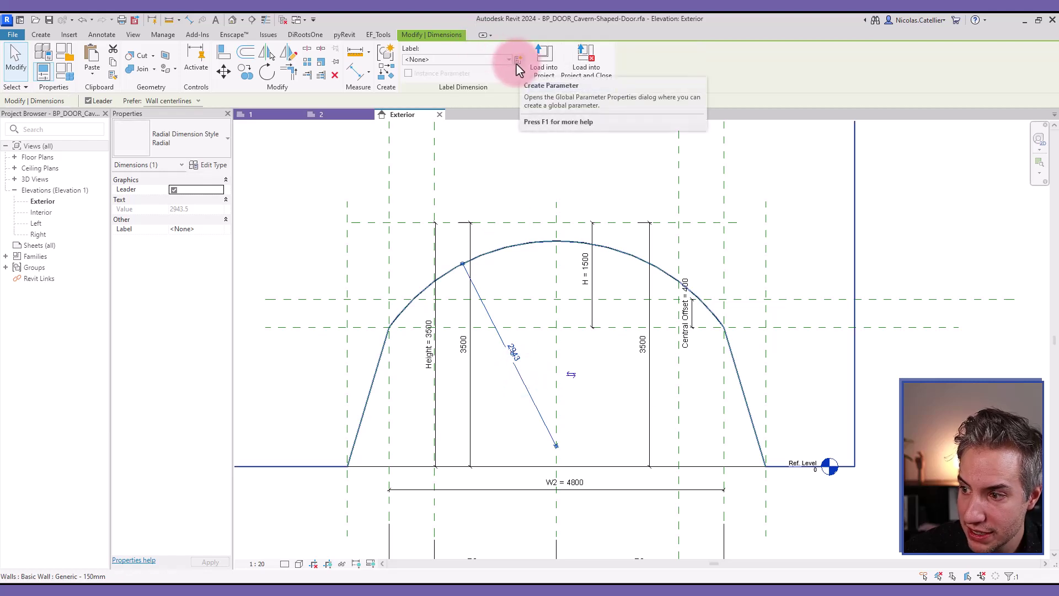
pyautogui.click(517, 64)
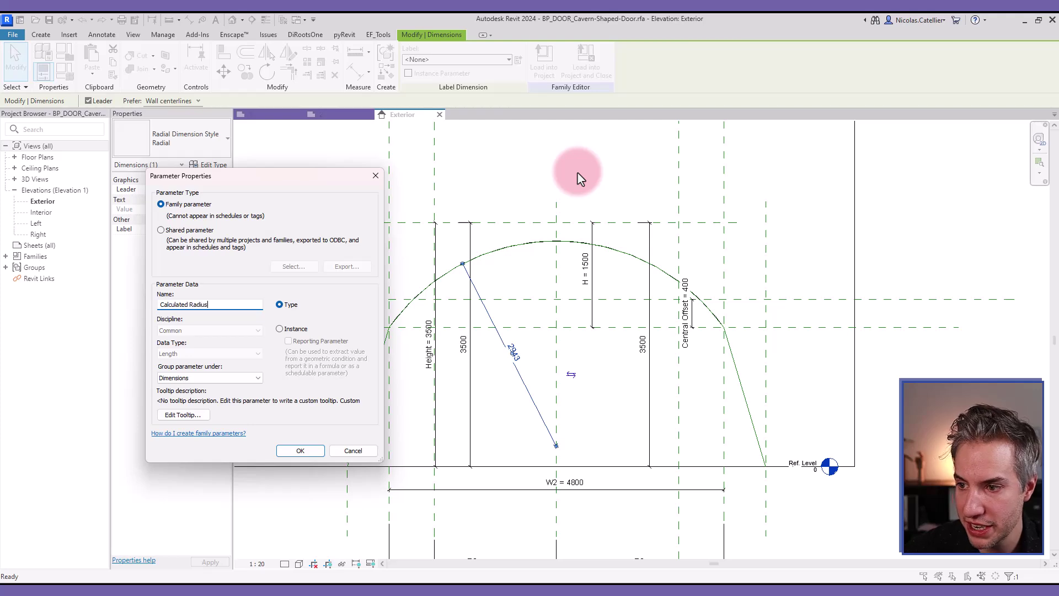
pyautogui.press('Return')
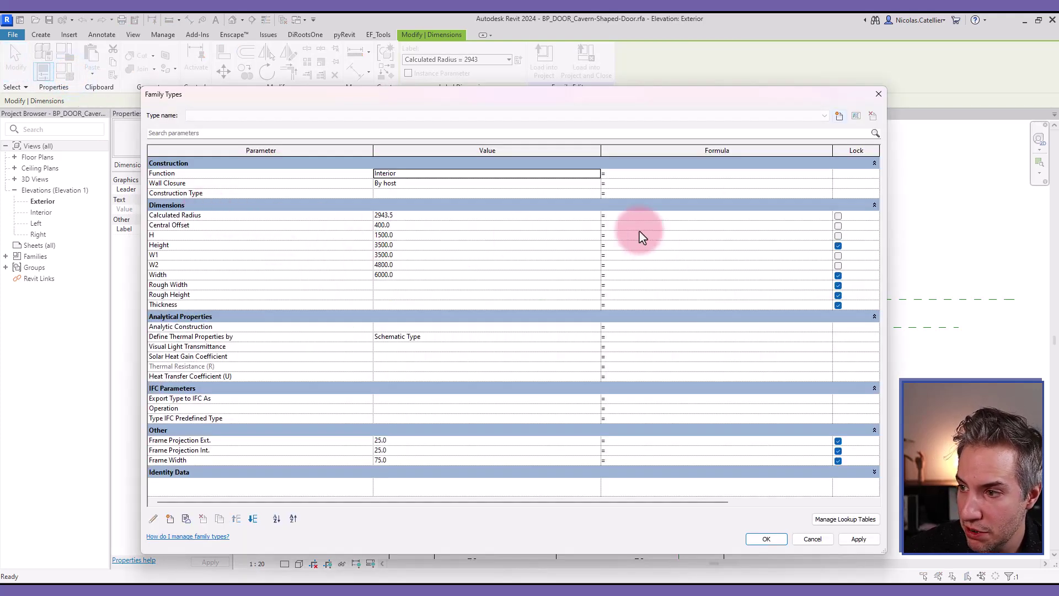
# - Paste the copied formula into Calculated Radius in Family Types, giving a radius of 2670
pyautogui.click(622, 215)
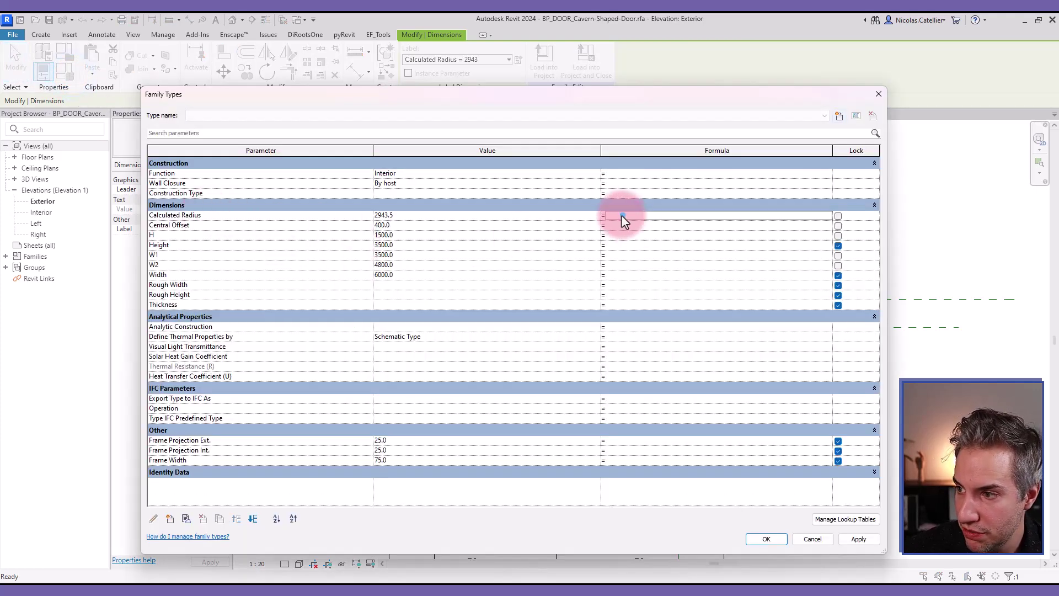
pyautogui.write('(H / 2) + ((W2 ^ 2) / (8 * H))')
pyautogui.press('Return')
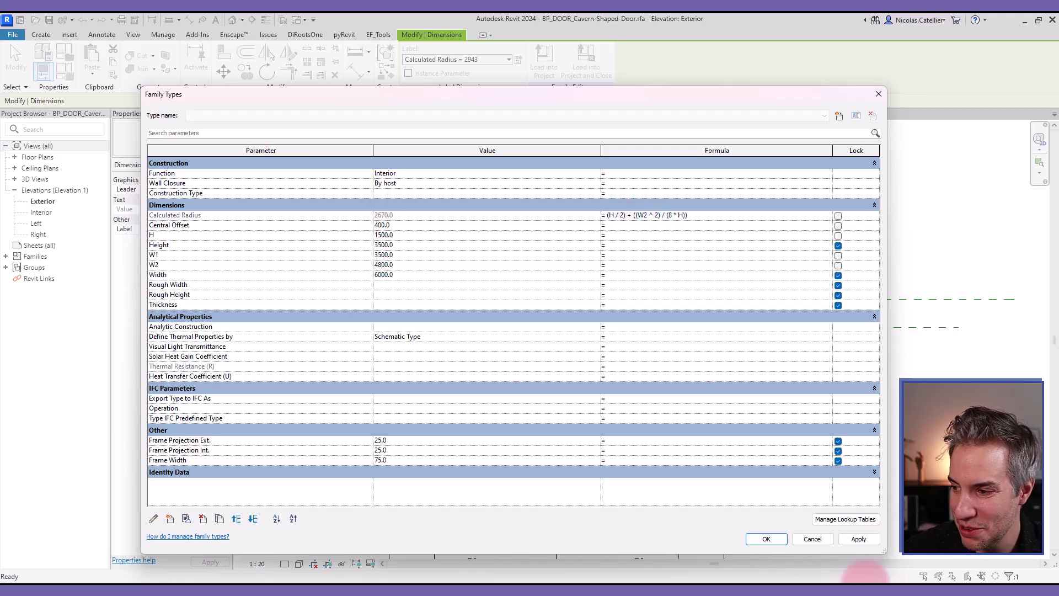
pyautogui.click(766, 539)
pyautogui.press('Escape')
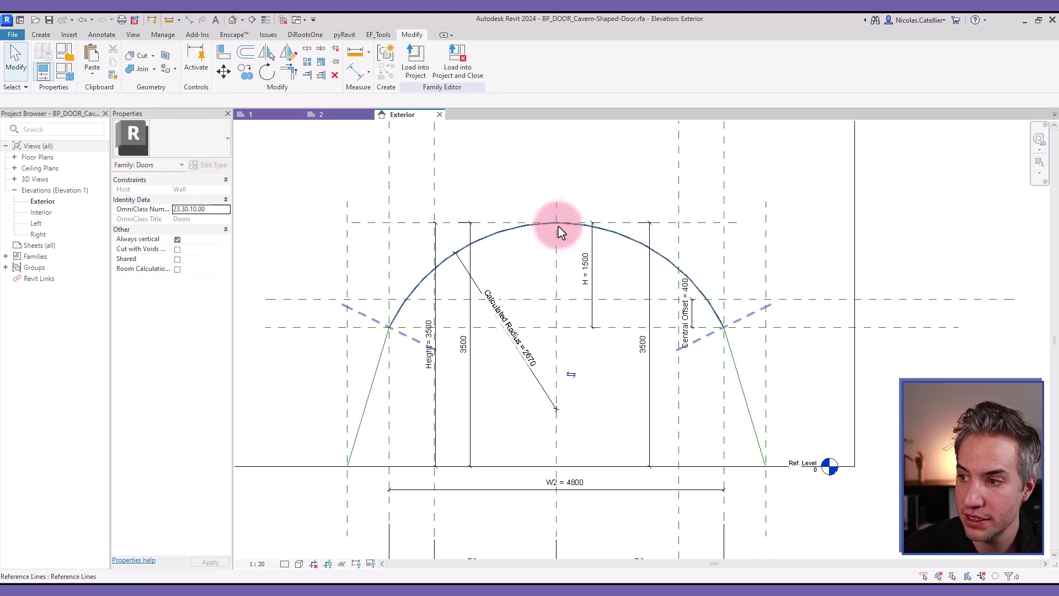
# - Flex the family with H 1700 and W2 5200, confirming the radius updates to 2838
pyautogui.click(588, 259)
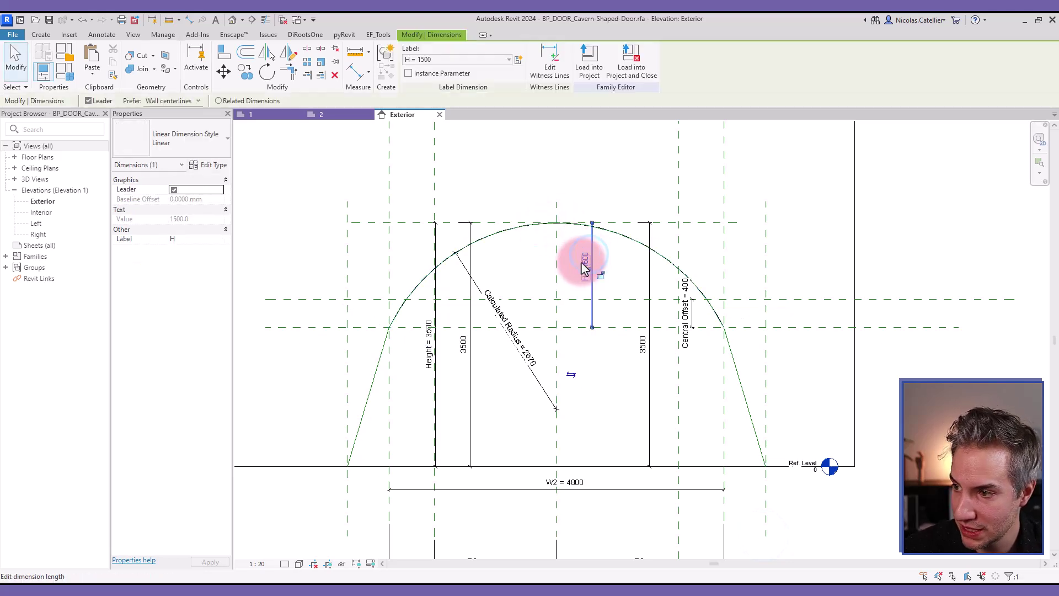
pyautogui.click(591, 263)
pyautogui.write('1700')
pyautogui.press('Return')
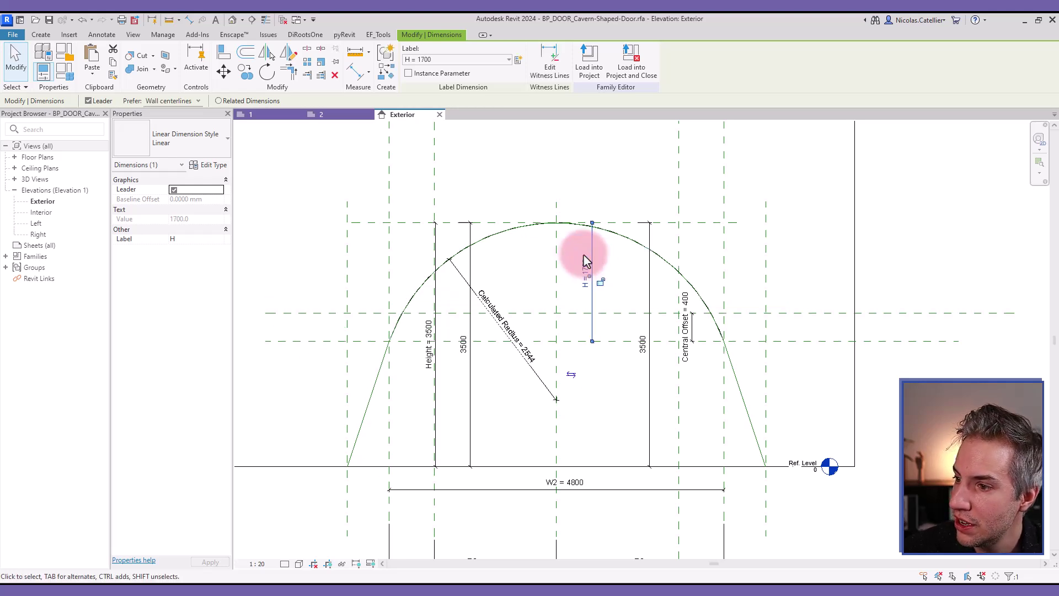
pyautogui.click(563, 486)
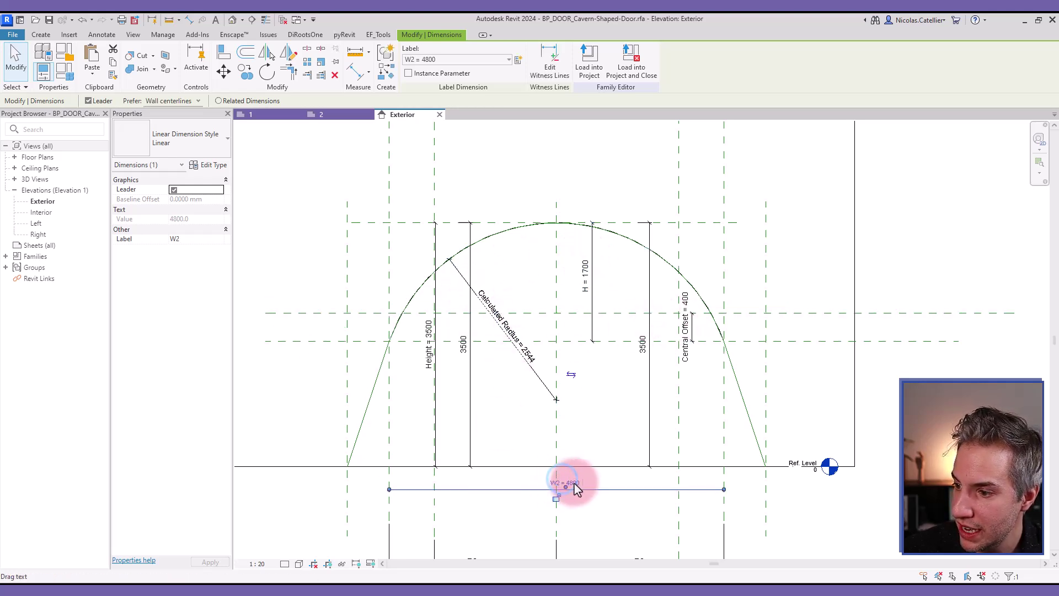
pyautogui.click(567, 485)
pyautogui.write('5200')
pyautogui.press('Return')
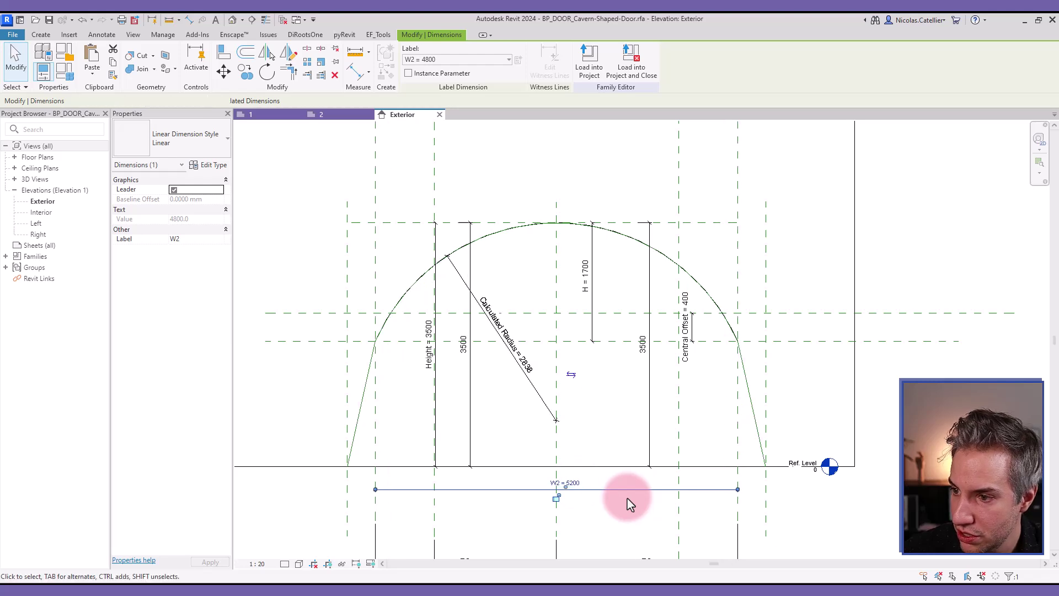
pyautogui.click(921, 242)
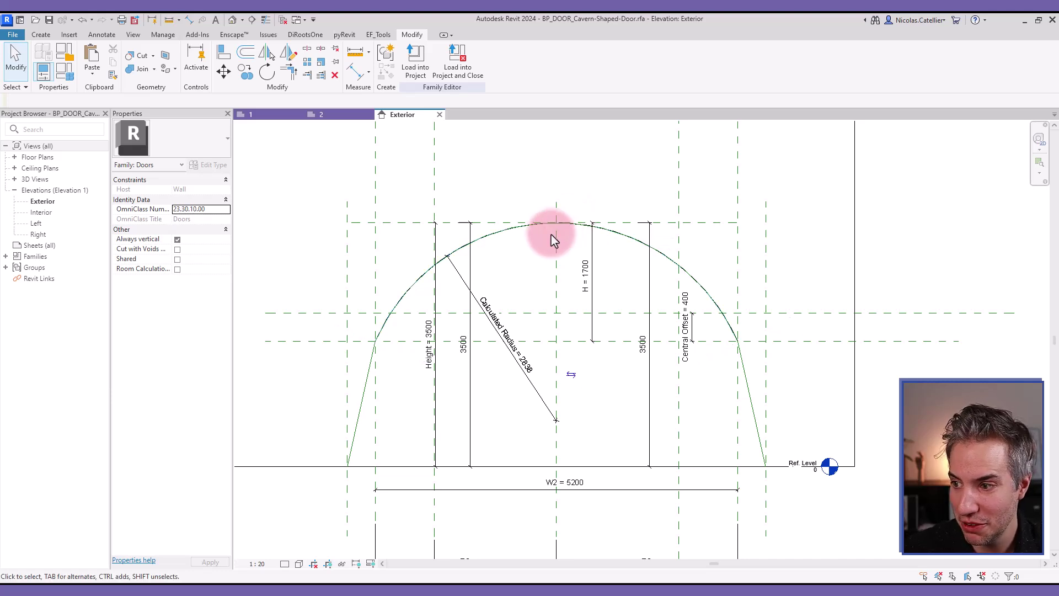
pyautogui.press('Tab')
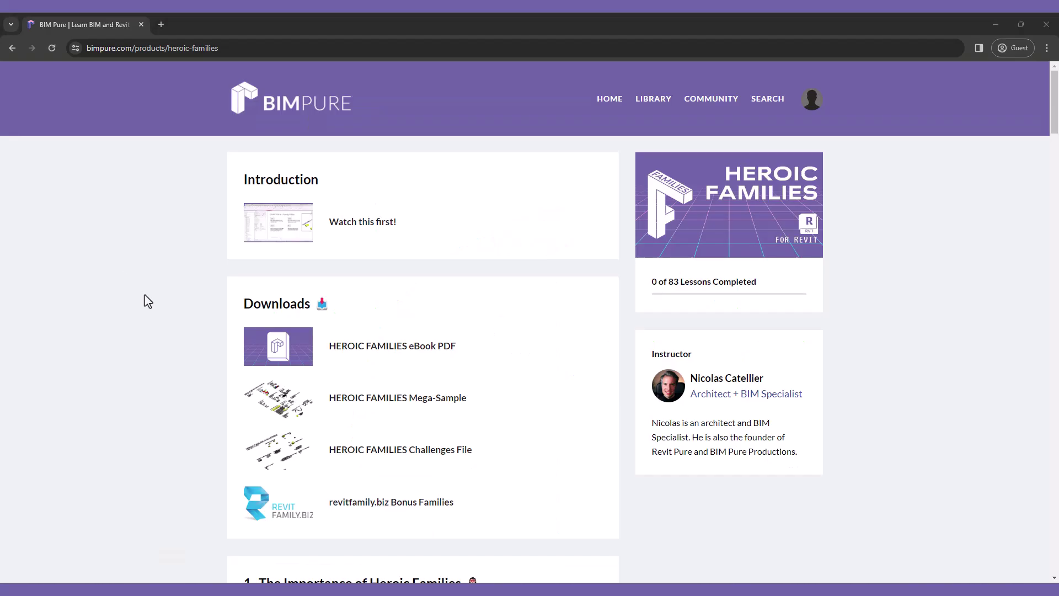
# - Open the 4.4 Reference Lines lesson, read toward its beginning/end points section, then switch to the Heroic Families PDF
pyautogui.scroll(-10, 148, 301)
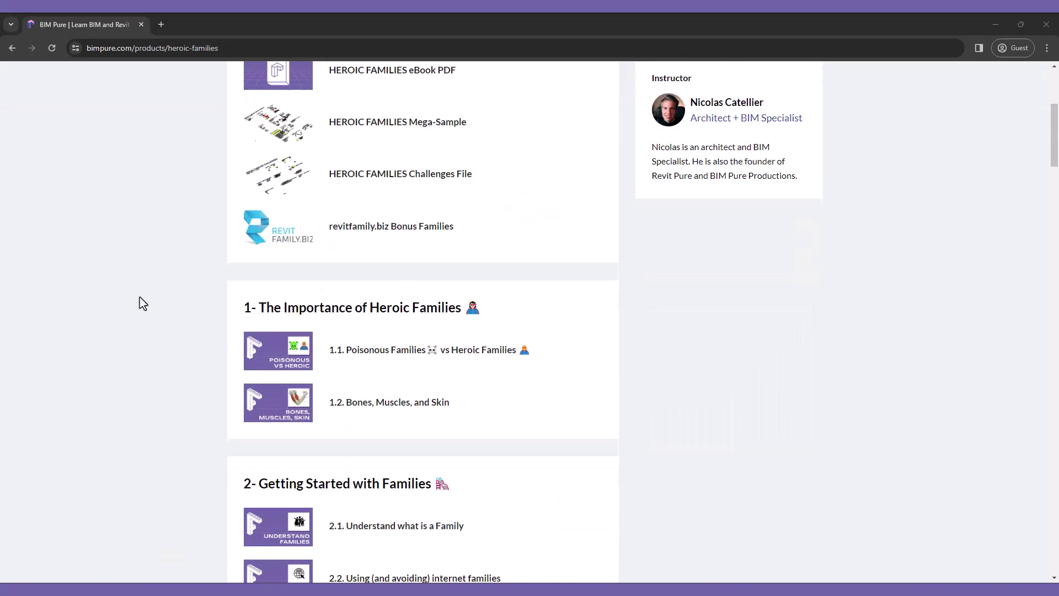
pyautogui.scroll(-14, 137, 305)
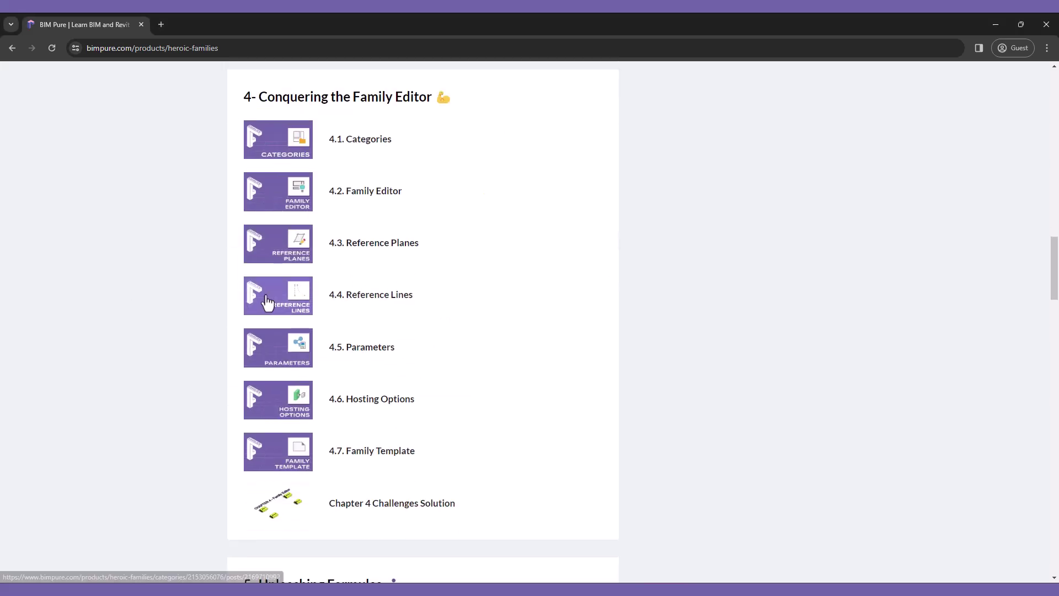
pyautogui.click(278, 301)
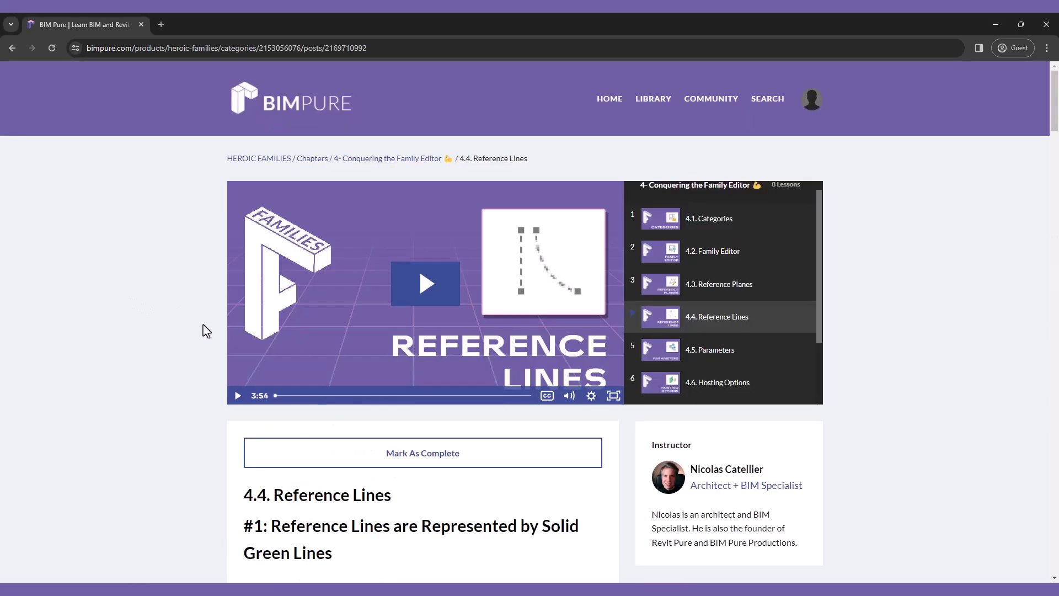
pyautogui.scroll(-10, 204, 331)
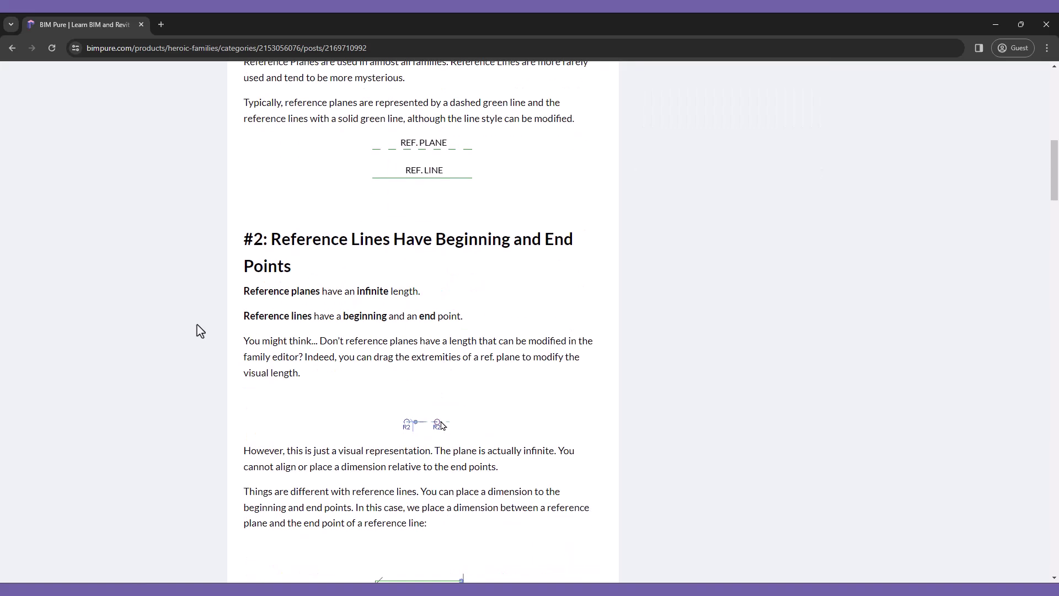
pyautogui.hotkey('alt', 'Tab')
# - Go from the eBook's table of contents to the Visibility and Yes/No pages 113–114, then browse toward chapter 7 Arrays
pyautogui.scroll(-5, 139, 309)
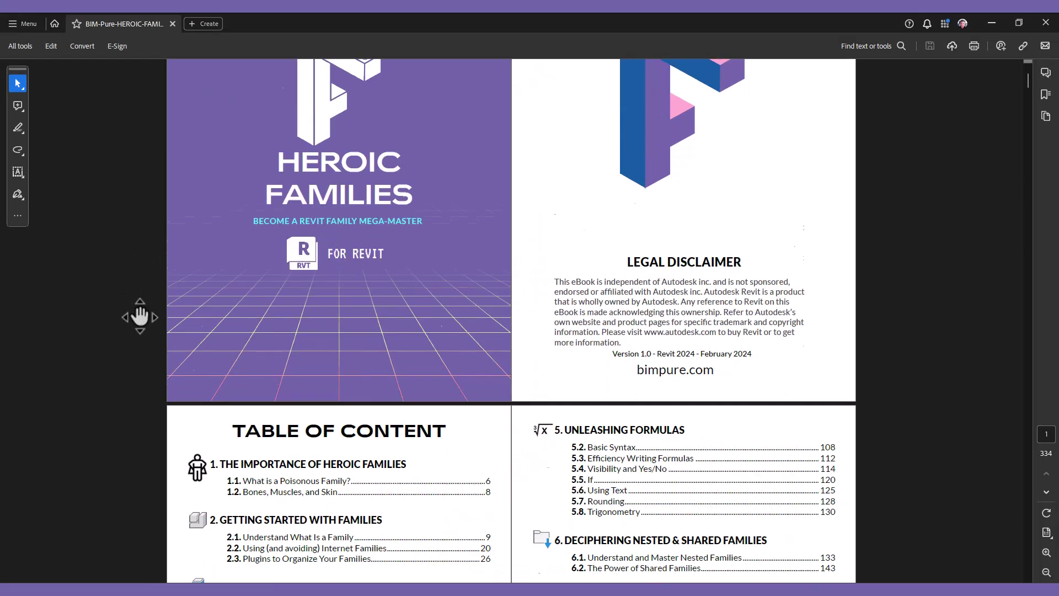
pyautogui.click(623, 338)
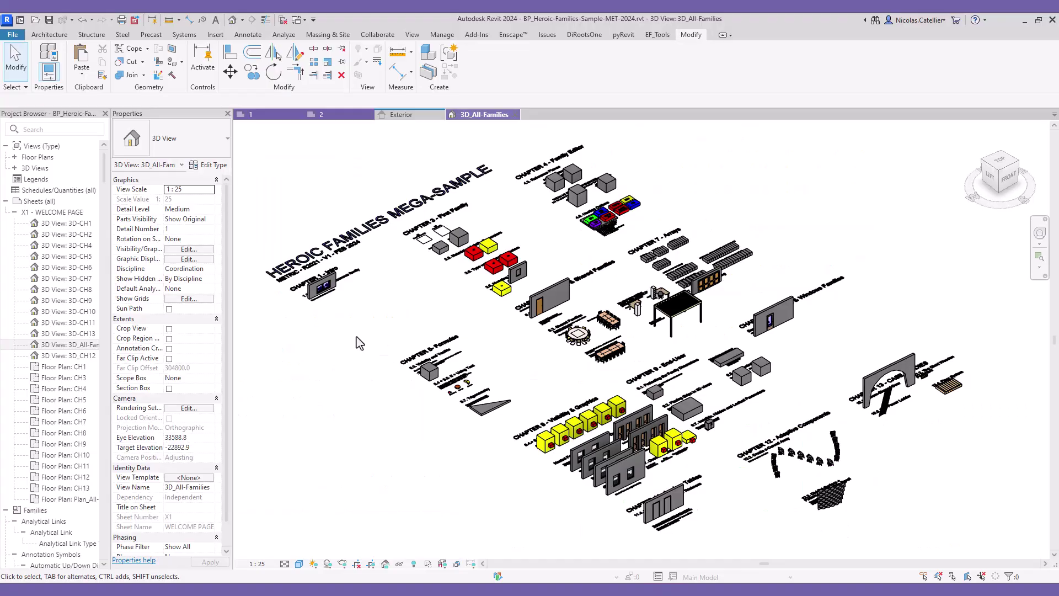
pyautogui.scroll(6, 762, 369)
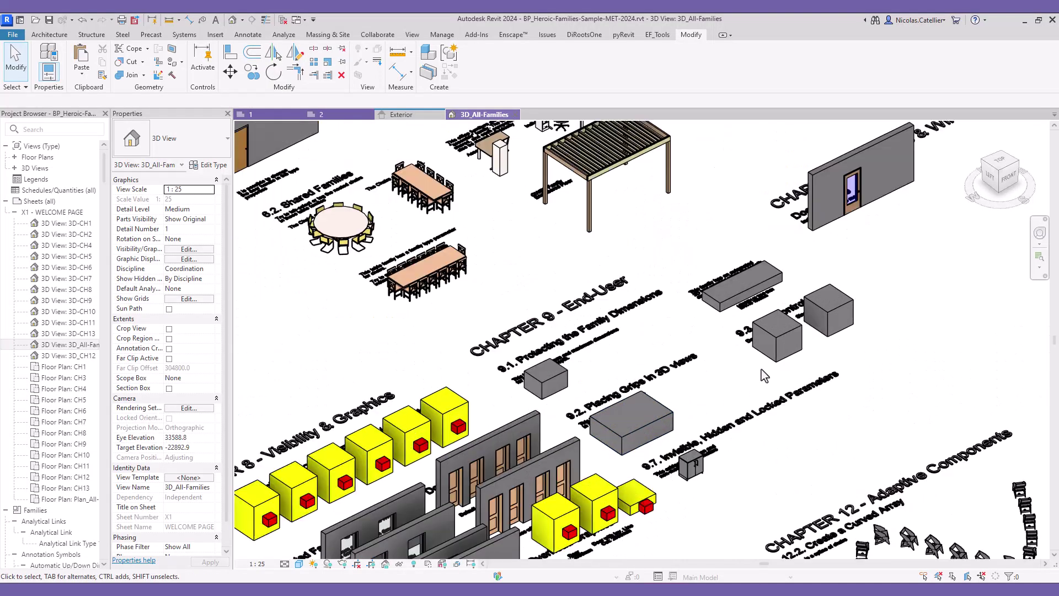
pyautogui.moveTo(728, 419); pyautogui.dragTo(762, 571, button='middle')
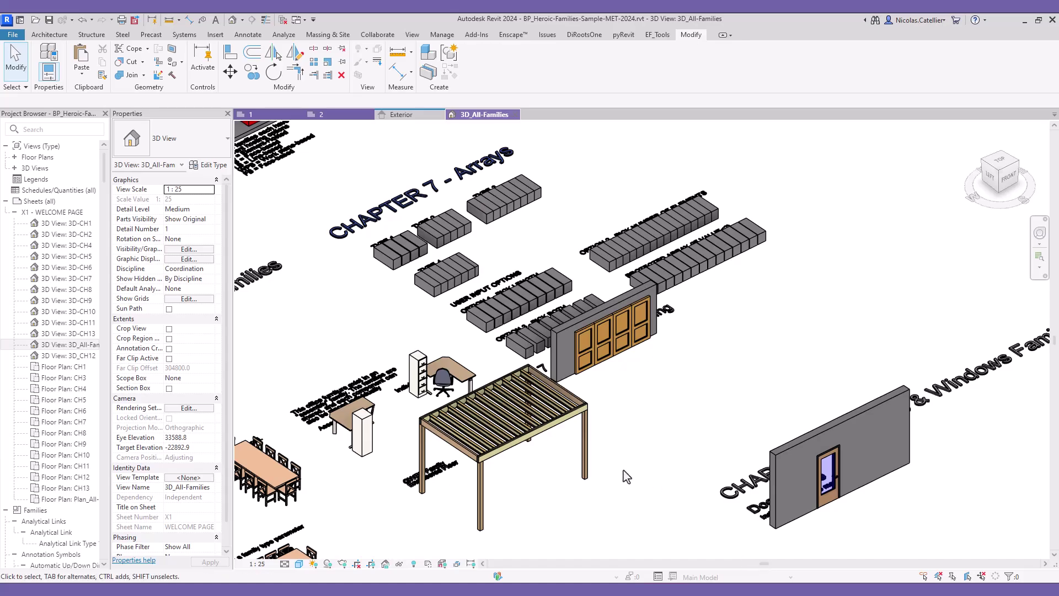
pyautogui.scroll(-2, 625, 476)
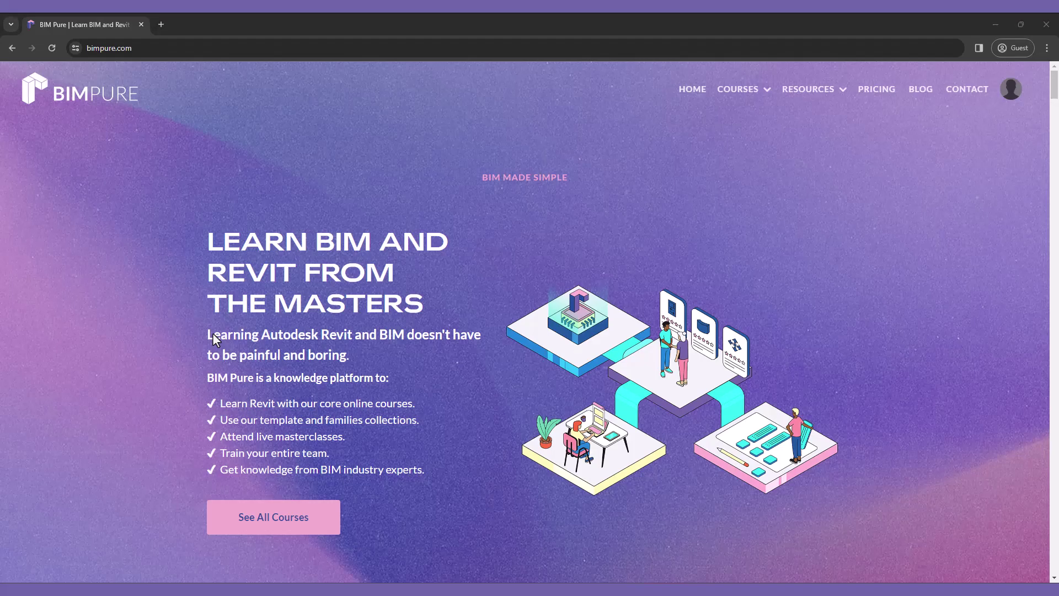